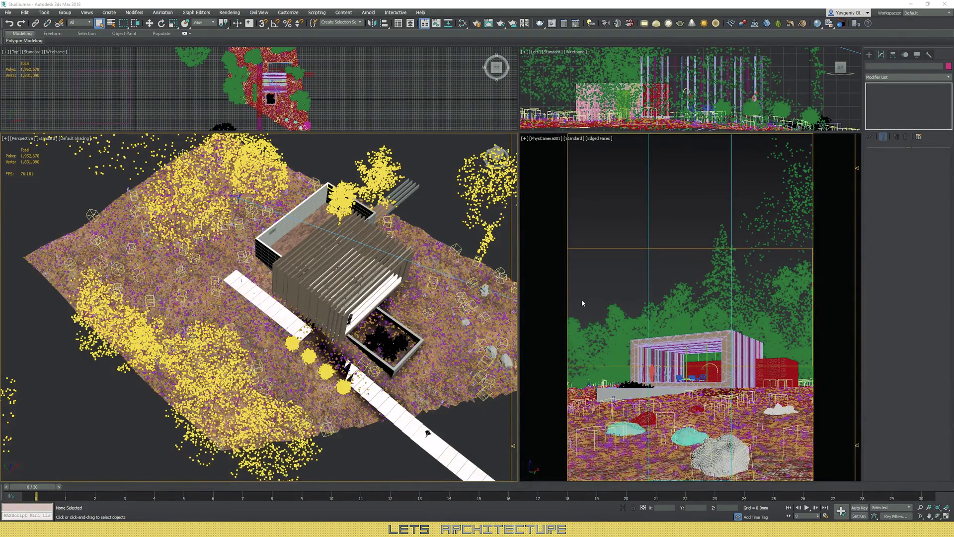
pyautogui.moveTo(365, 294)
pyautogui.mouseDown(button='middle')
pyautogui.moveTo(348, 285)
pyautogui.moveTo(387, 315)
pyautogui.moveTo(304, 283)
pyautogui.moveTo(305, 320)
pyautogui.moveTo(354, 310)
pyautogui.mouseUp(button='middle')
pyautogui.scroll(-4, 384, 316)
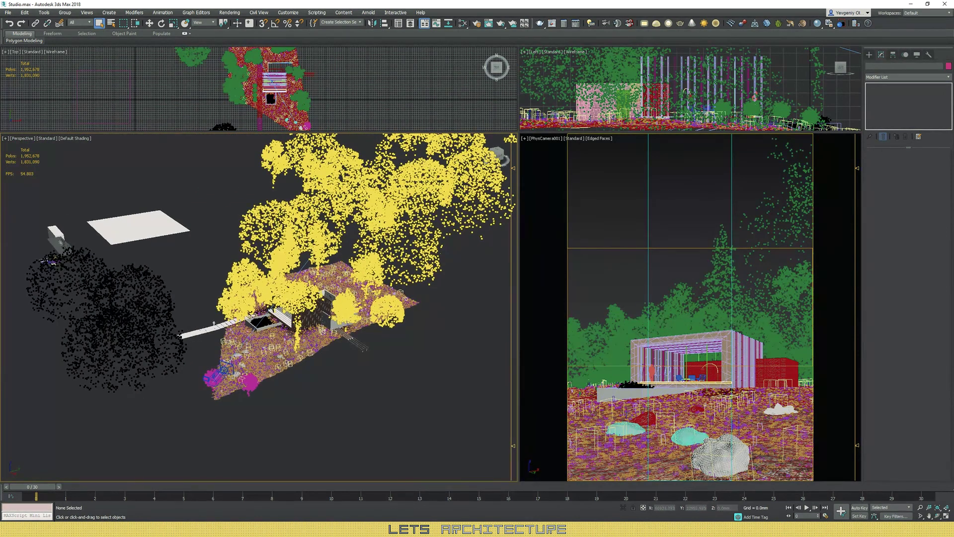
pyautogui.scroll(10, 324, 302)
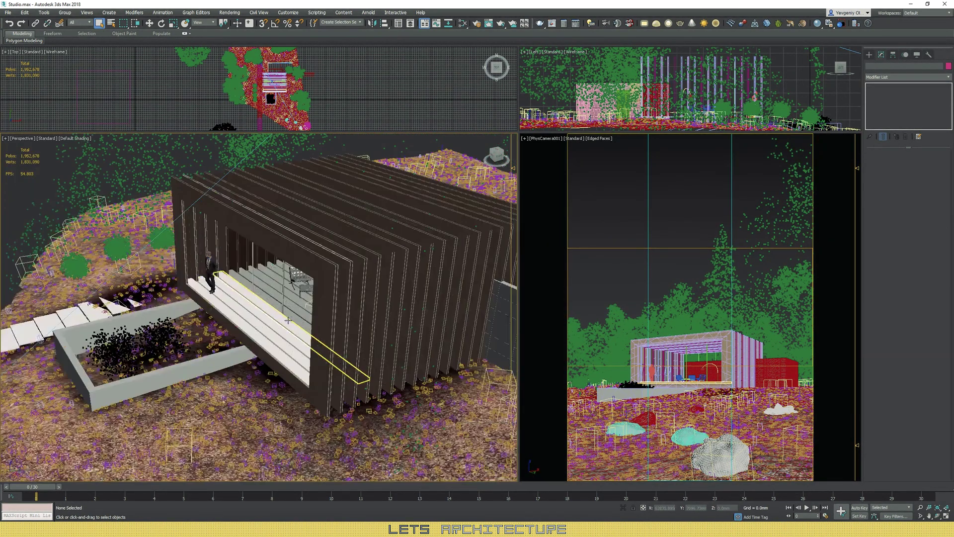
pyautogui.moveTo(323, 302); pyautogui.dragTo(383, 278, button='middle')
pyautogui.hotkey('shift', 'y')
pyautogui.click(282, 285)
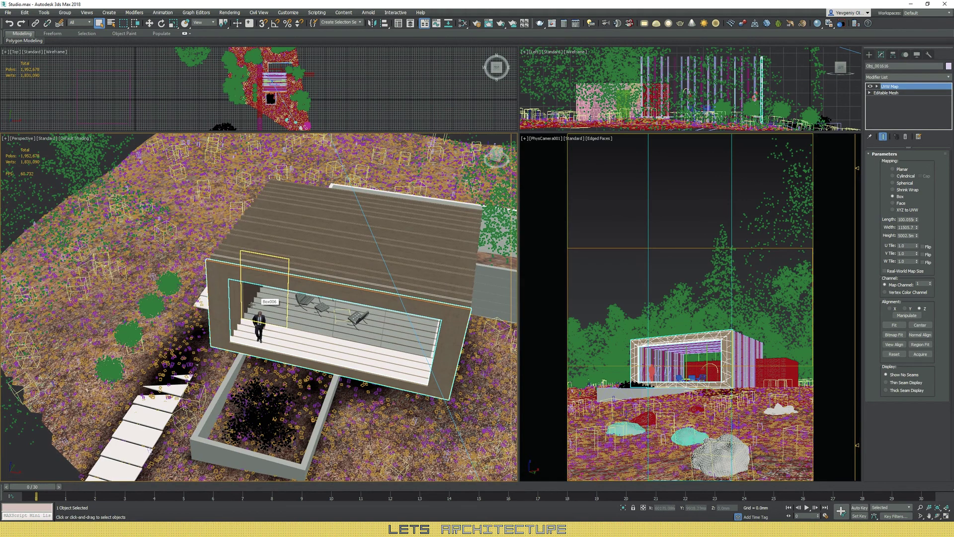
pyautogui.scroll(-2, 252, 304)
pyautogui.keyDown('alt'); pyautogui.moveTo(252, 304); pyautogui.dragTo(291, 298, button='middle'); pyautogui.keyUp('alt')
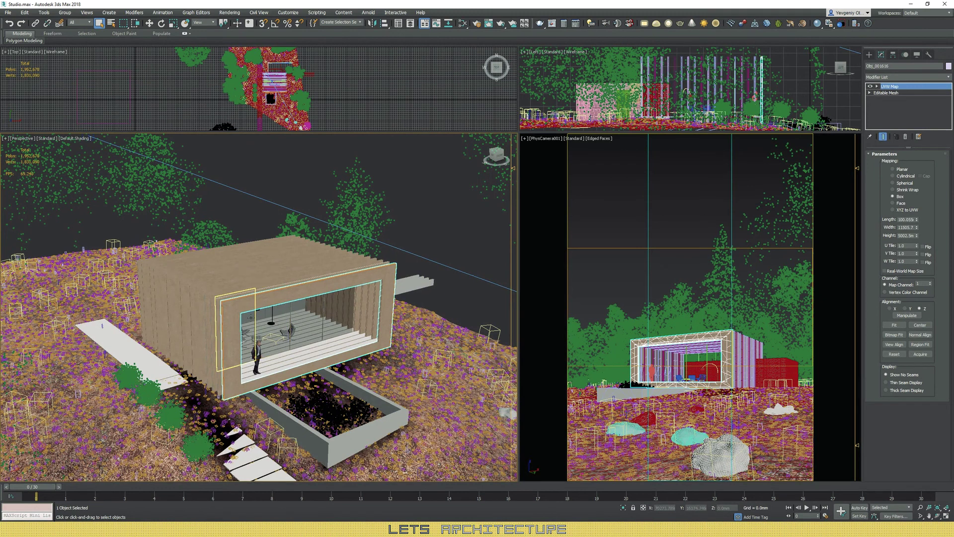
pyautogui.keyDown('alt'); pyautogui.moveTo(290, 306); pyautogui.dragTo(382, 313, button='middle'); pyautogui.keyUp('alt')
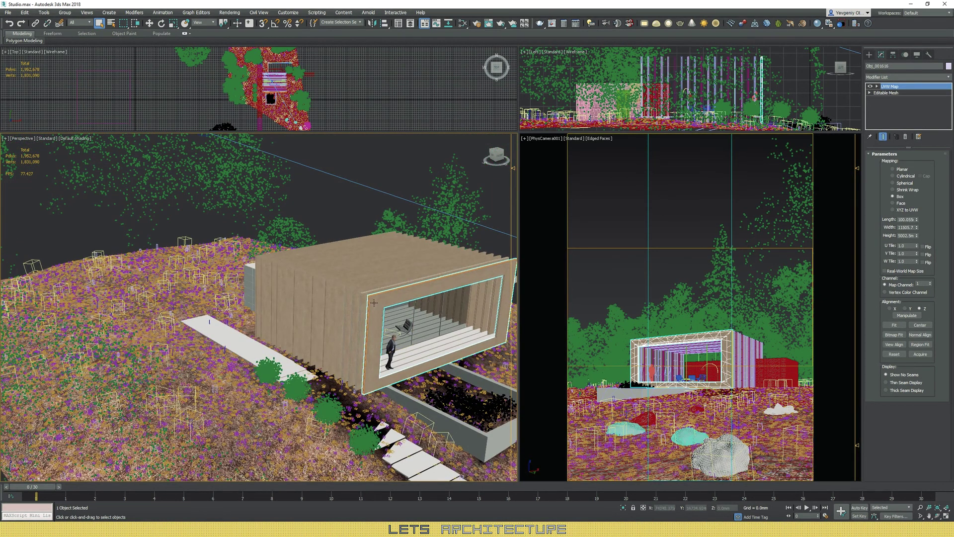
pyautogui.scroll(-2, 371, 293)
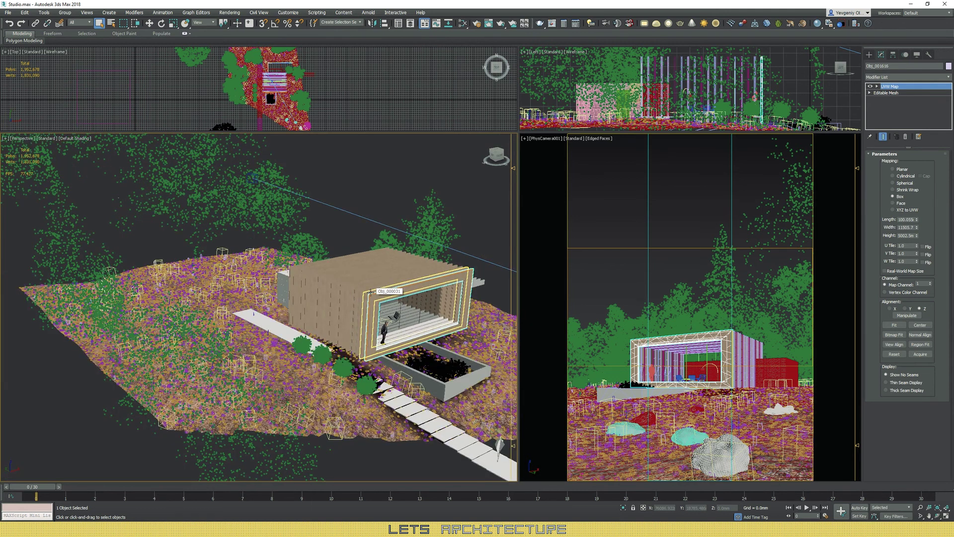
pyautogui.keyDown('alt'); pyautogui.moveTo(330, 337); pyautogui.dragTo(225, 296, button='middle'); pyautogui.keyUp('alt')
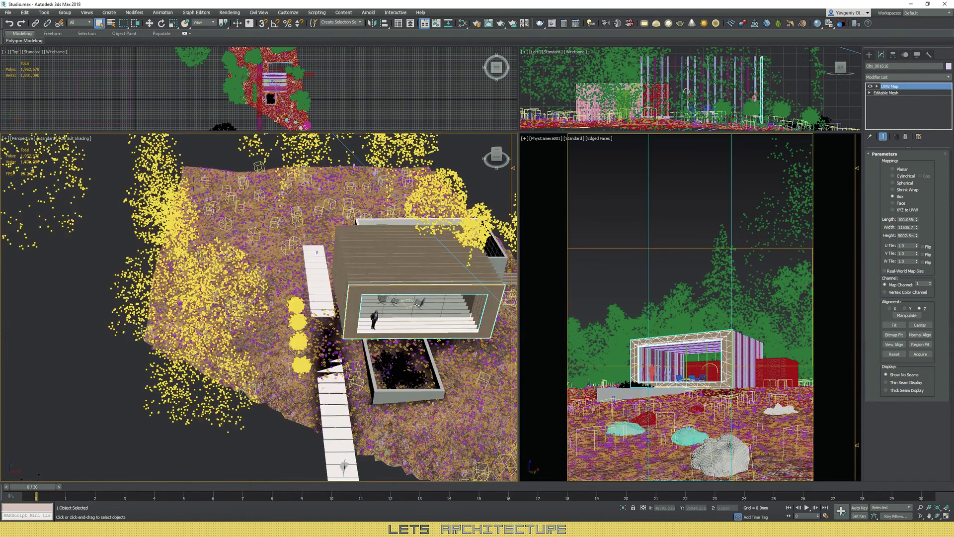
pyautogui.moveTo(153, 161); pyautogui.dragTo(249, 221, button='middle')
pyautogui.scroll(-4, 249, 222)
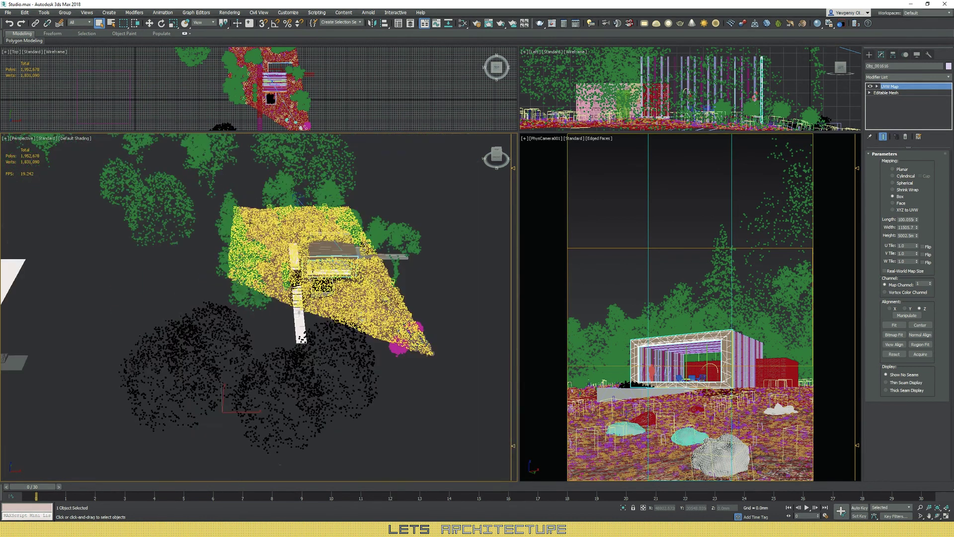
pyautogui.keyDown('alt'); pyautogui.moveTo(254, 219); pyautogui.dragTo(434, 417, button='middle'); pyautogui.keyUp('alt')
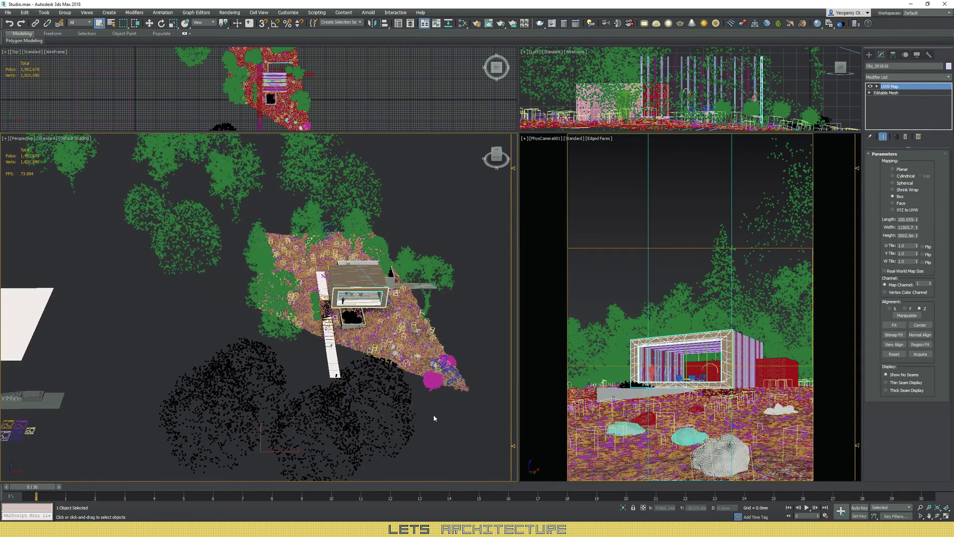
pyautogui.keyDown('alt'); pyautogui.moveTo(410, 380); pyautogui.dragTo(398, 365); pyautogui.keyUp('alt')
pyautogui.keyDown('alt'); pyautogui.moveTo(398, 366); pyautogui.dragTo(199, 274, button='middle'); pyautogui.keyUp('alt')
pyautogui.scroll(5, 133, 272)
pyautogui.scroll(-5, 133, 271)
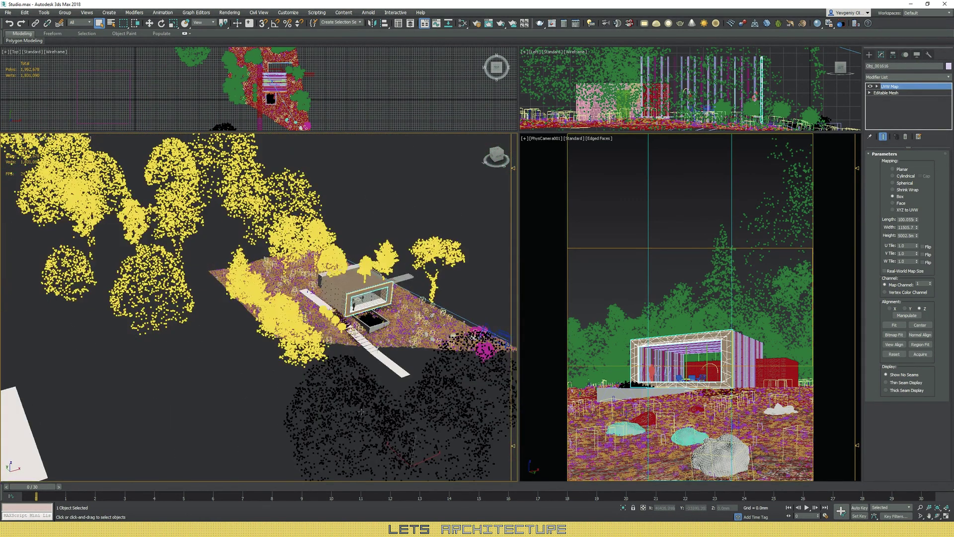
pyautogui.scroll(3, 124, 238)
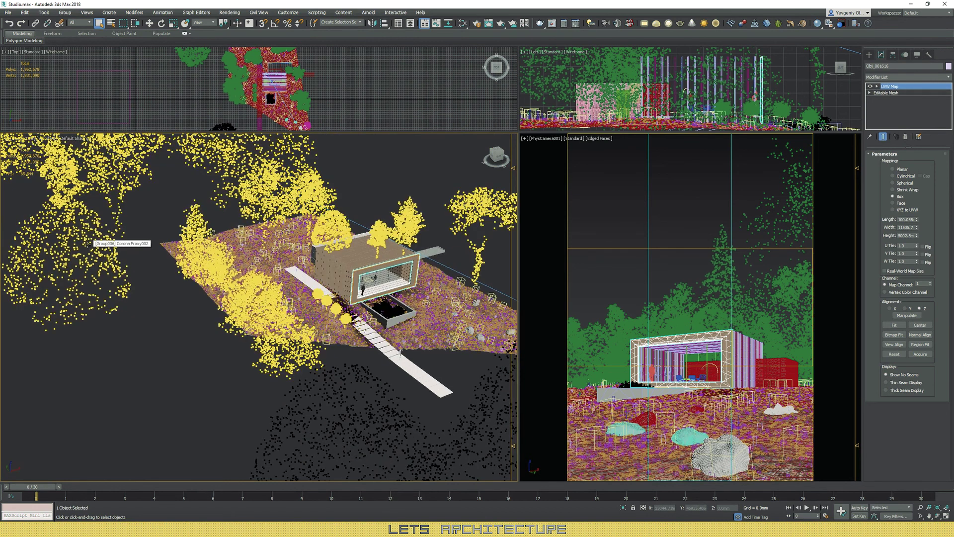
pyautogui.scroll(4, 319, 336)
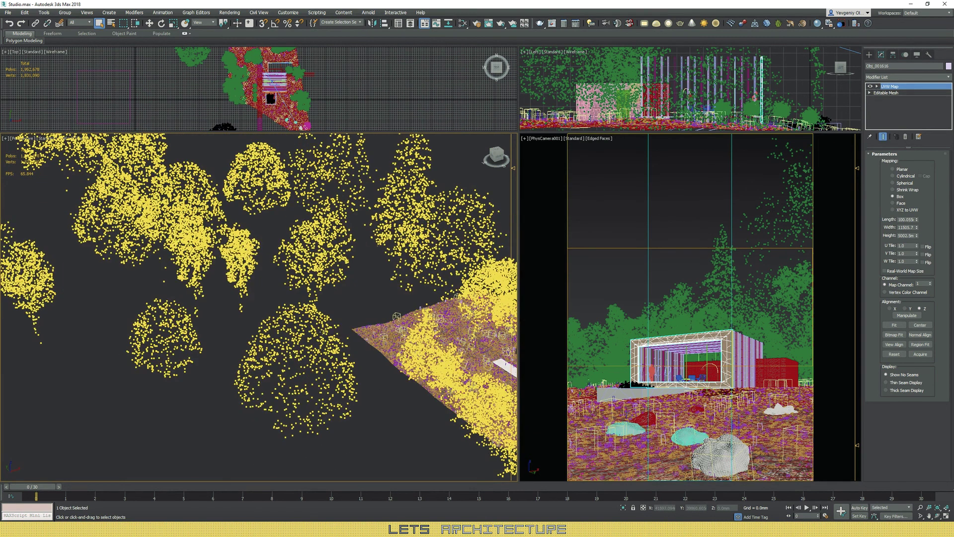
# Open the tree group recursively and set one Corona Proxy tree's viewport display to Full mesh
pyautogui.click(305, 341)
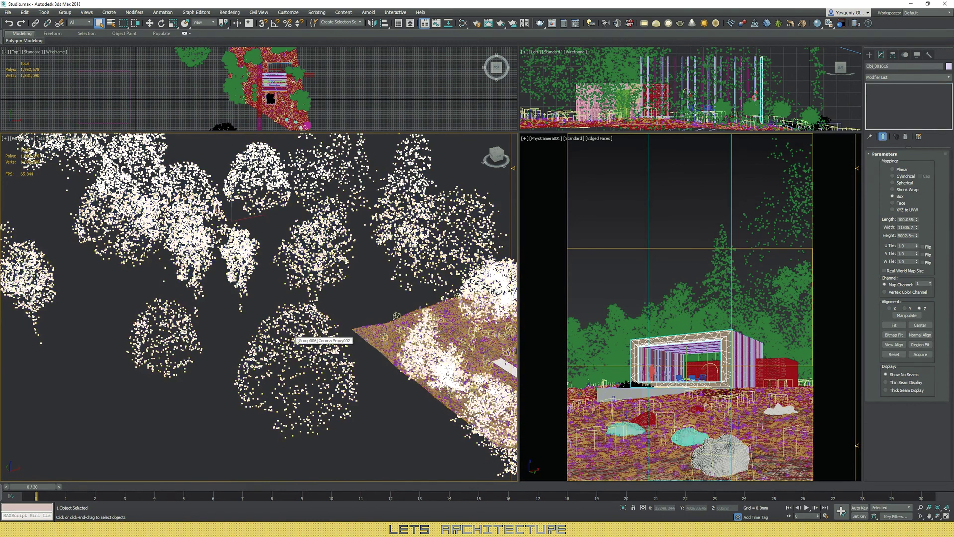
pyautogui.click(65, 12)
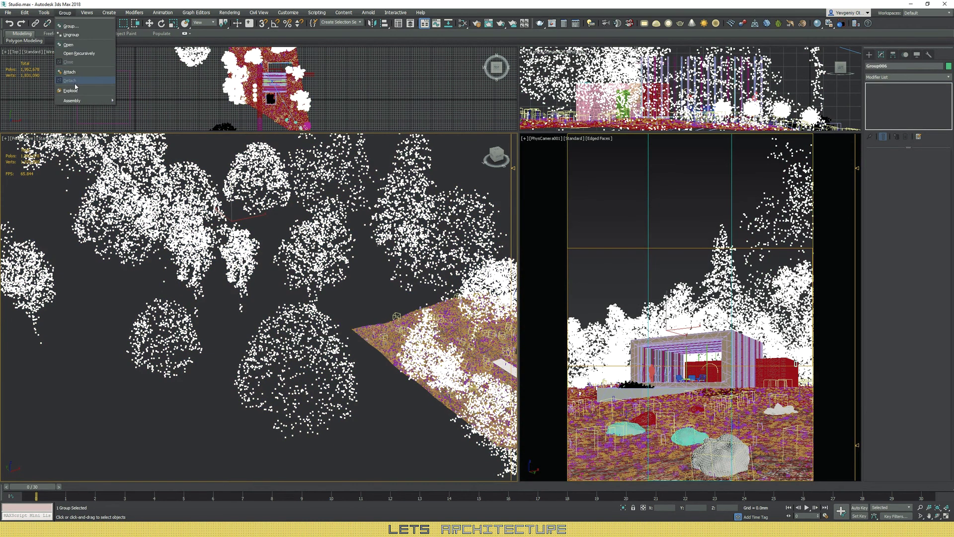
pyautogui.click(69, 44)
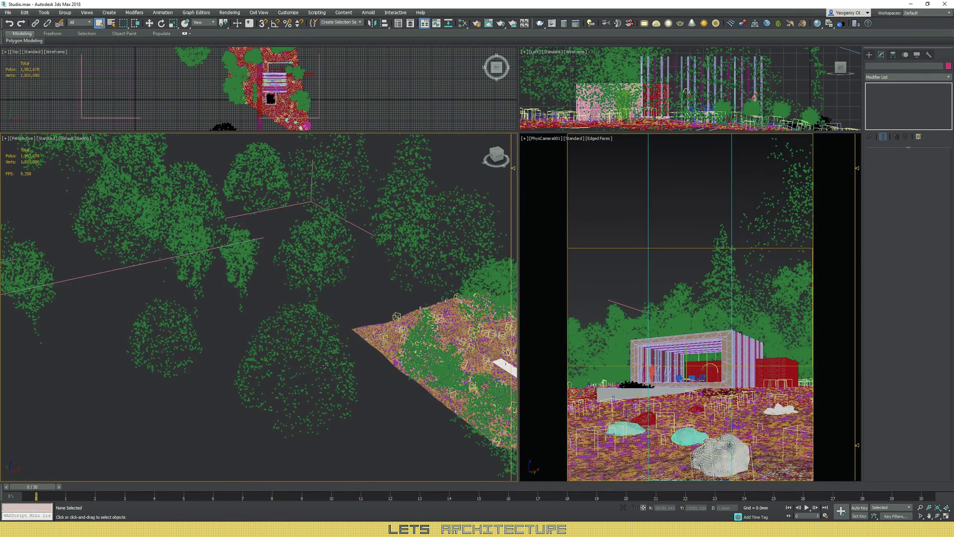
pyautogui.click(326, 370)
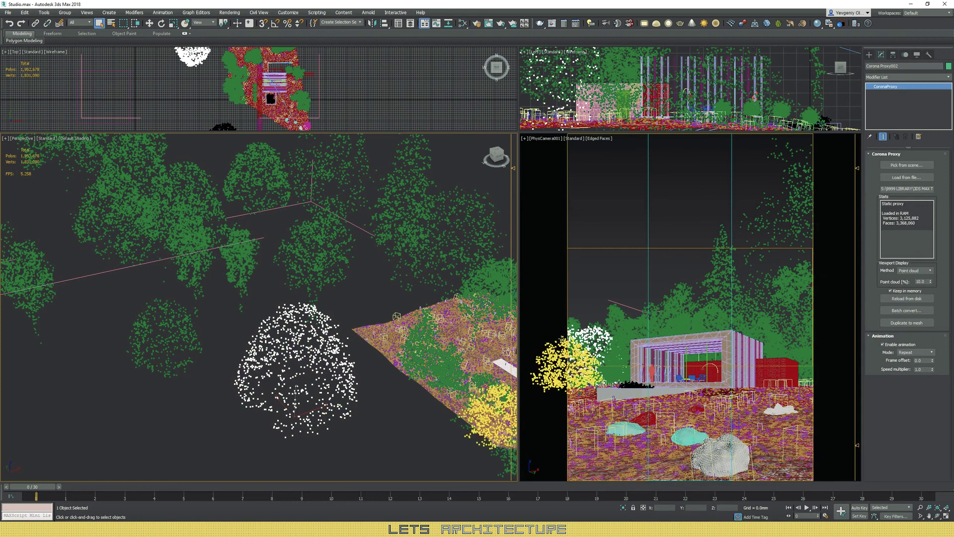
pyautogui.click(919, 271)
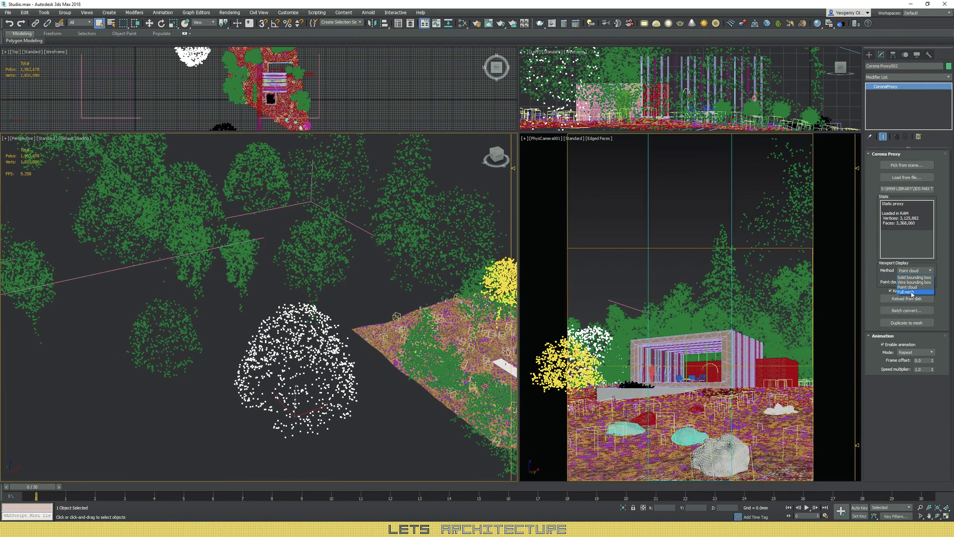
pyautogui.click(913, 292)
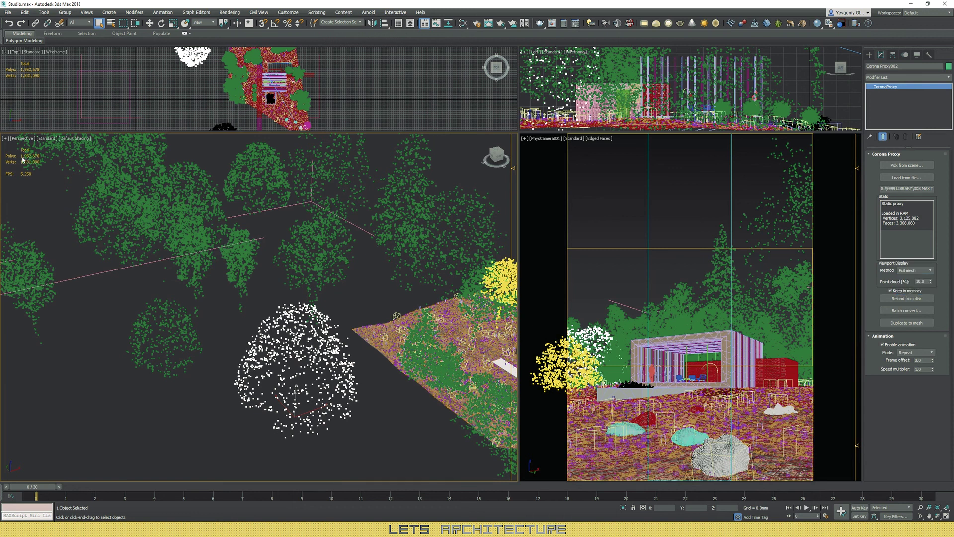
# Orbit around the full-mesh tree, from a near top-down view to a low oblique angle
pyautogui.keyDown('alt'); pyautogui.moveTo(291, 306); pyautogui.dragTo(251, 244, button='middle'); pyautogui.keyUp('alt')
pyautogui.scroll(6, 340, 370)
pyautogui.keyDown('alt'); pyautogui.moveTo(94, 171); pyautogui.dragTo(20, 153, button='middle'); pyautogui.keyUp('alt')
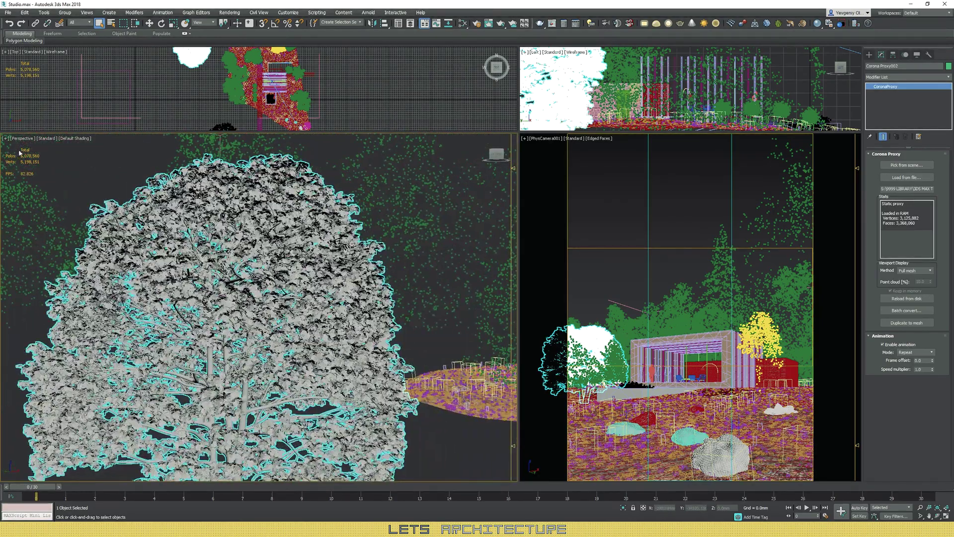
pyautogui.scroll(-5, 397, 199)
pyautogui.keyDown('alt'); pyautogui.moveTo(397, 199); pyautogui.dragTo(336, 266, button='middle'); pyautogui.keyUp('alt')
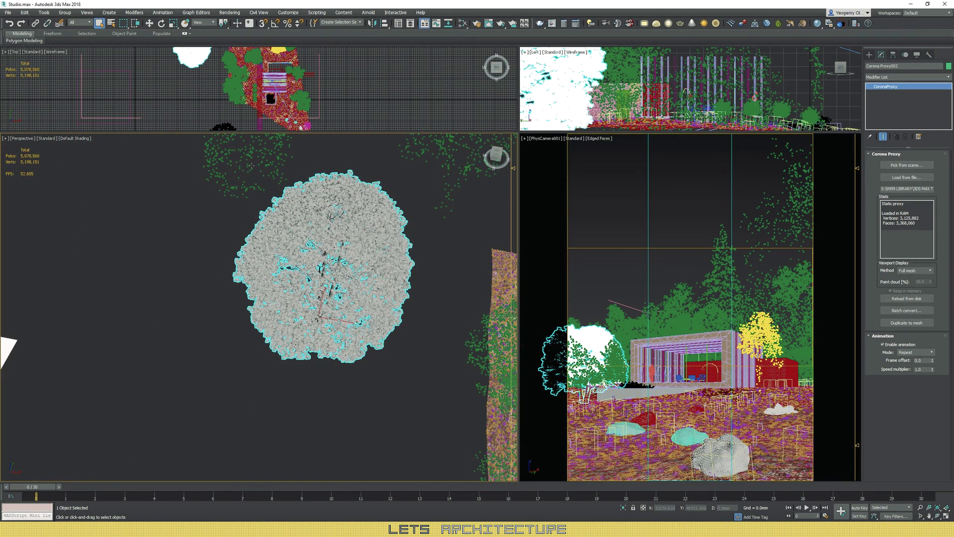
pyautogui.scroll(-6, 236, 219)
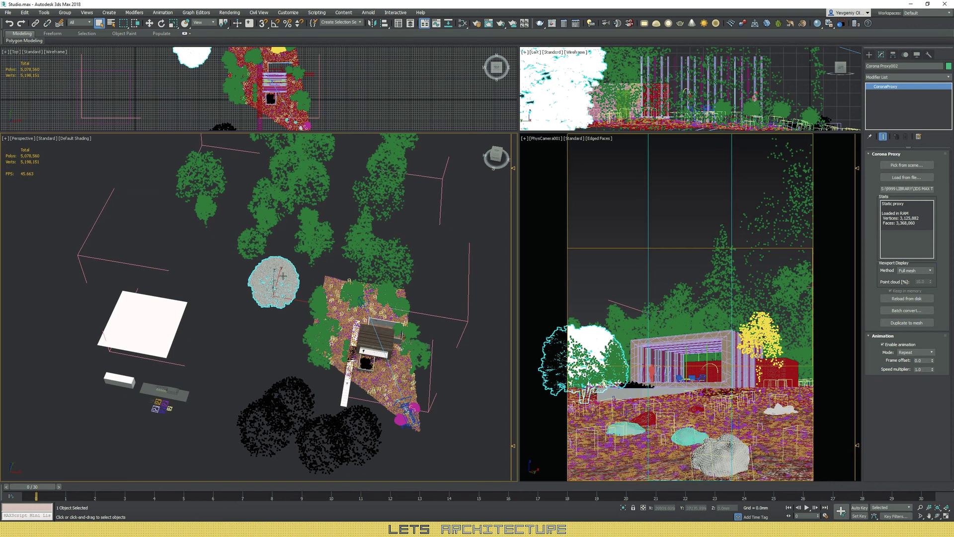
pyautogui.keyDown('alt'); pyautogui.moveTo(284, 275); pyautogui.dragTo(300, 231, button='middle'); pyautogui.keyUp('alt')
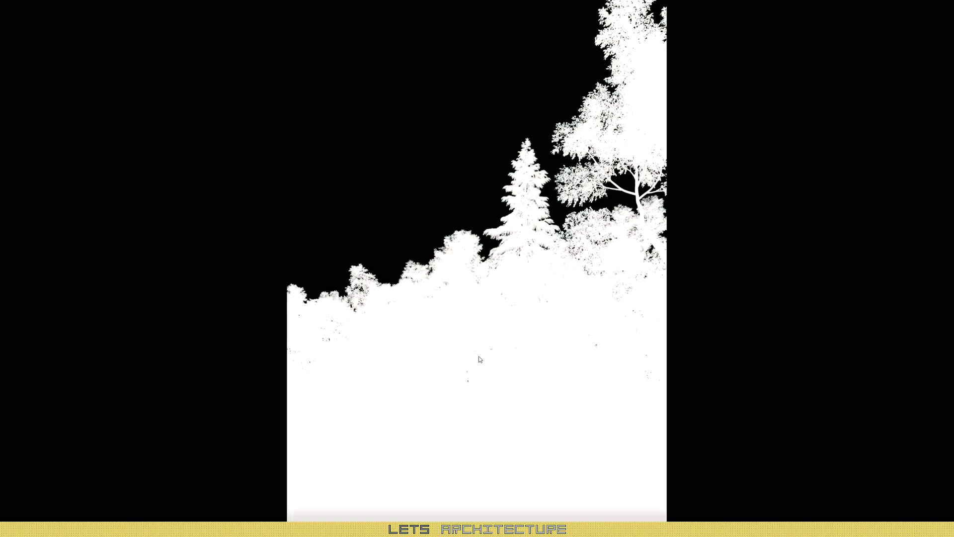
# Step through the frame buffer's beauty and grey passes to the coloured material ID pass
pyautogui.press('Right')
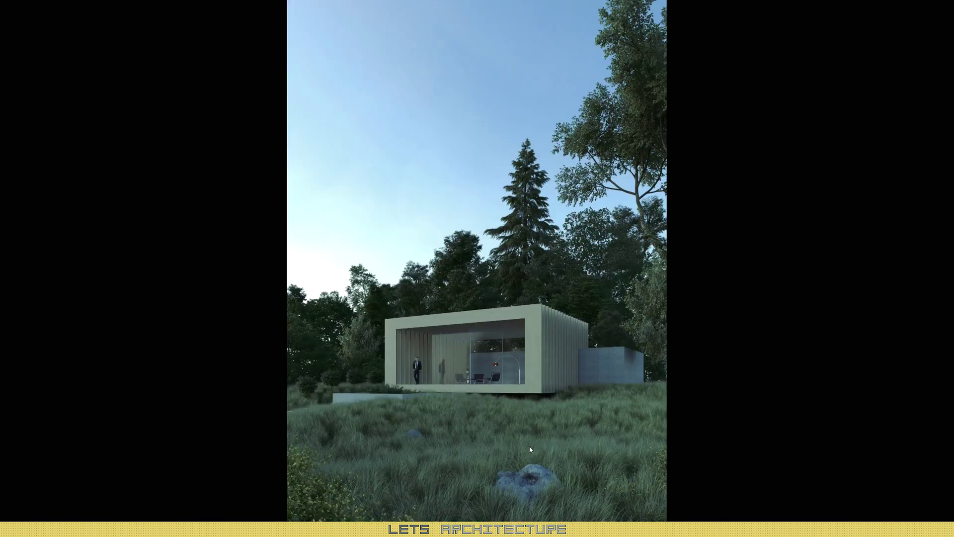
pyautogui.press('Right')
pyautogui.press('Right')
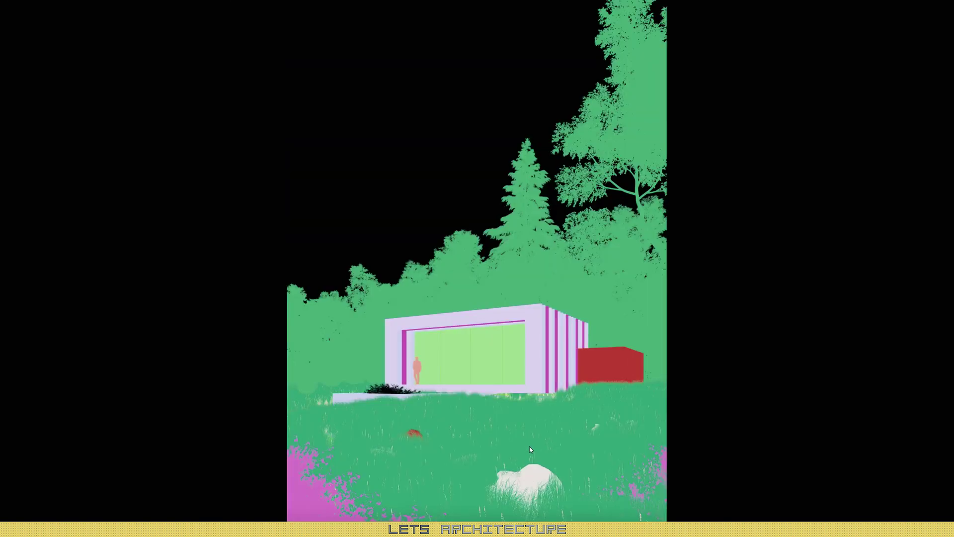
pyautogui.press('Right')
pyautogui.press('Right')
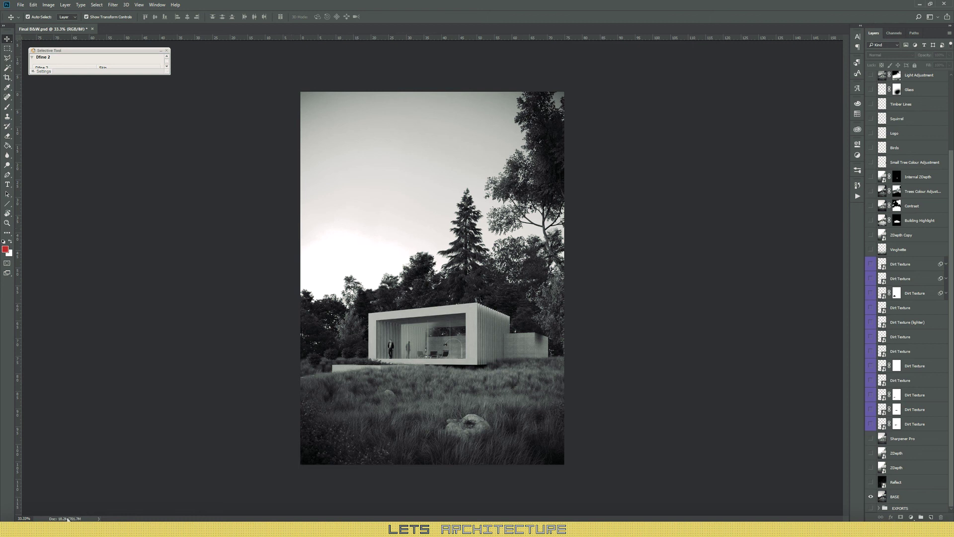
# Switch to Final BW.psd in Photoshop, show all layers, then isolate the BASE layer
pyautogui.moveTo(56, 528)
pyautogui.click(30, 496)
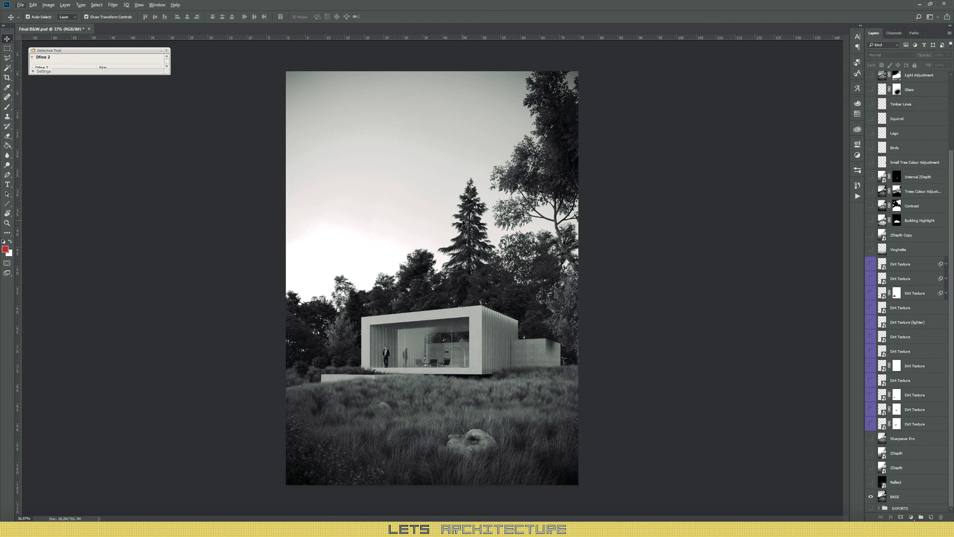
pyautogui.keyDown('alt'); pyautogui.click(871, 497); pyautogui.keyUp('alt')
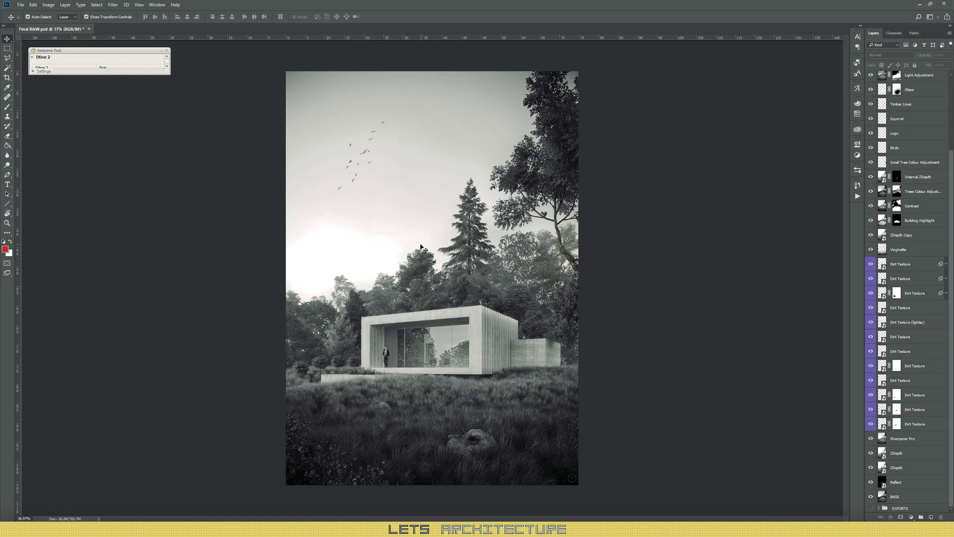
pyautogui.keyDown('alt'); pyautogui.click(871, 496); pyautogui.keyUp('alt')
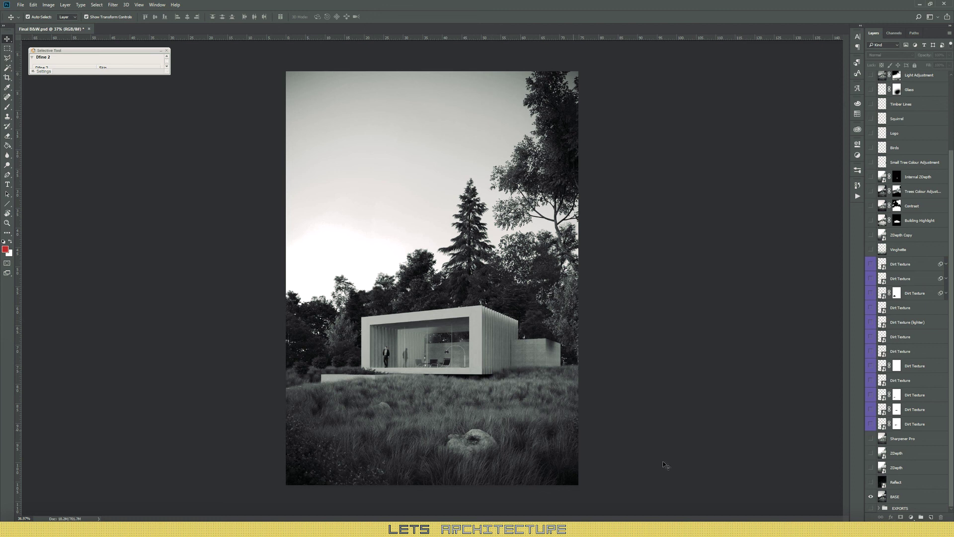
# Compare the full composite with birds against BASE alone, ending on BASE only
pyautogui.keyDown('alt'); pyautogui.click(870, 496); pyautogui.keyUp('alt')
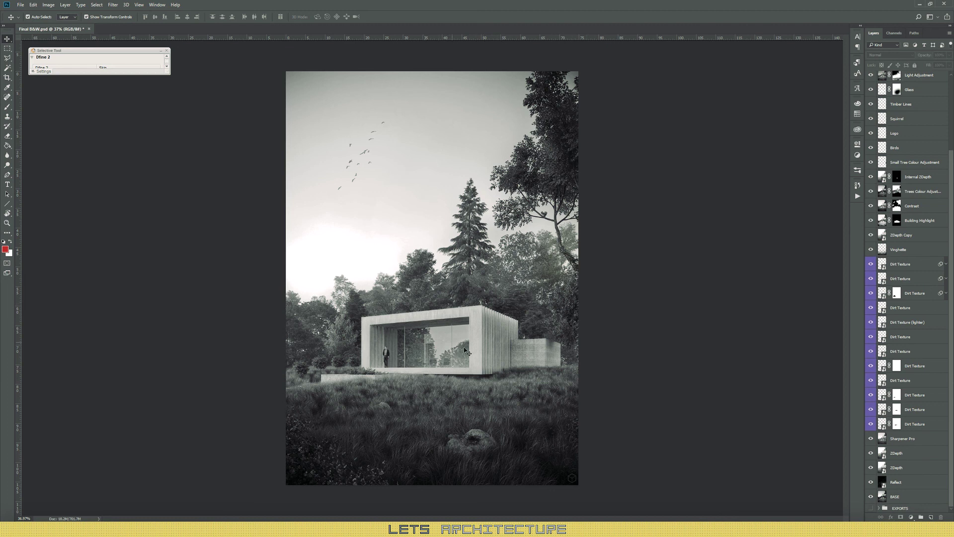
pyautogui.keyDown('alt'); pyautogui.click(871, 497); pyautogui.keyUp('alt')
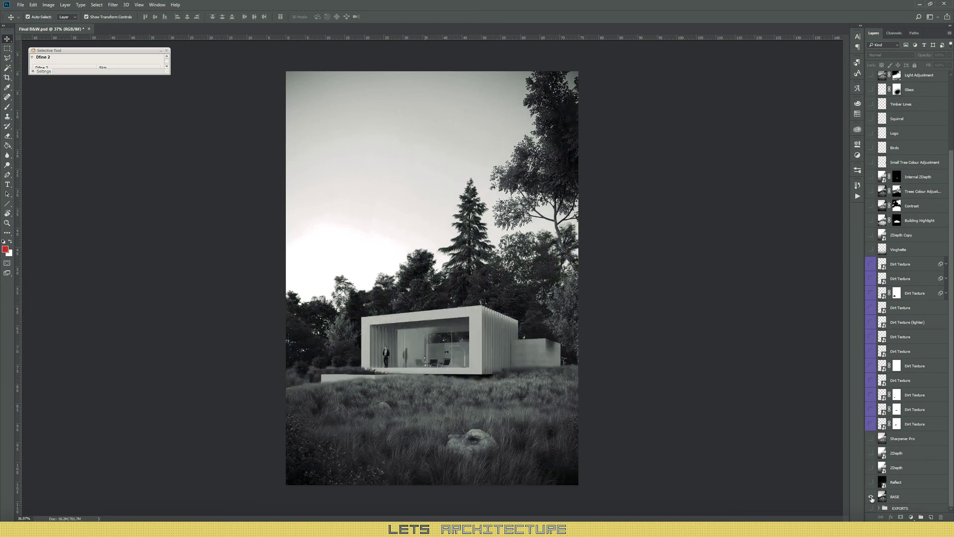
pyautogui.keyDown('alt'); pyautogui.click(871, 497); pyautogui.keyUp('alt')
pyautogui.keyDown('alt'); pyautogui.click(871, 497); pyautogui.keyUp('alt')
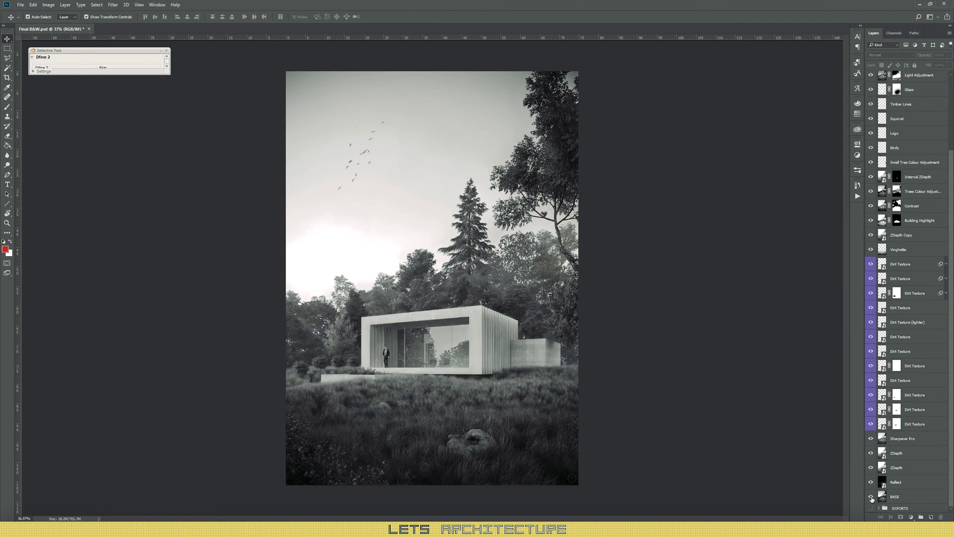
pyautogui.keyDown('alt'); pyautogui.click(872, 497); pyautogui.keyUp('alt')
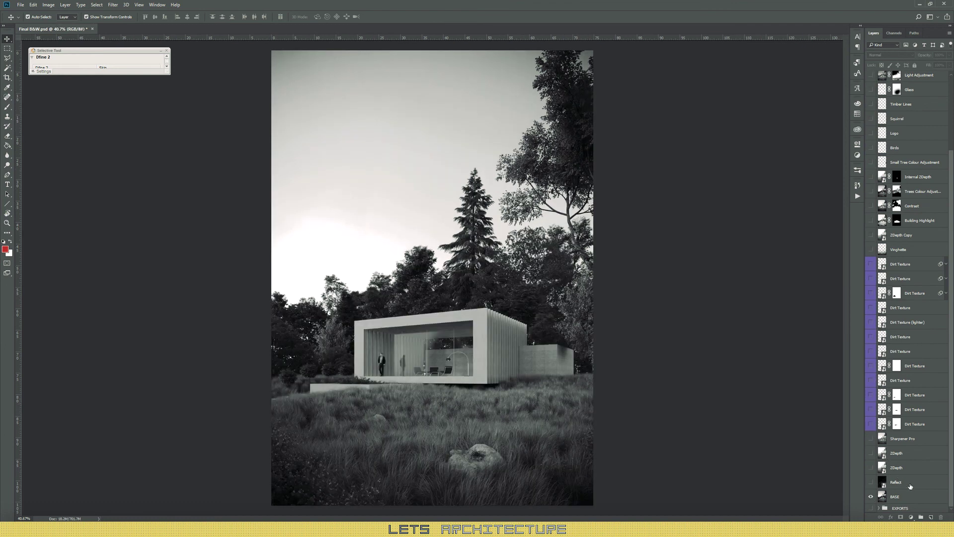
# Show the Screen-mode Reflect layer over BASE, compare it off and on, then turn on the lower ZDepth layer
pyautogui.click(910, 483)
pyautogui.click(871, 483)
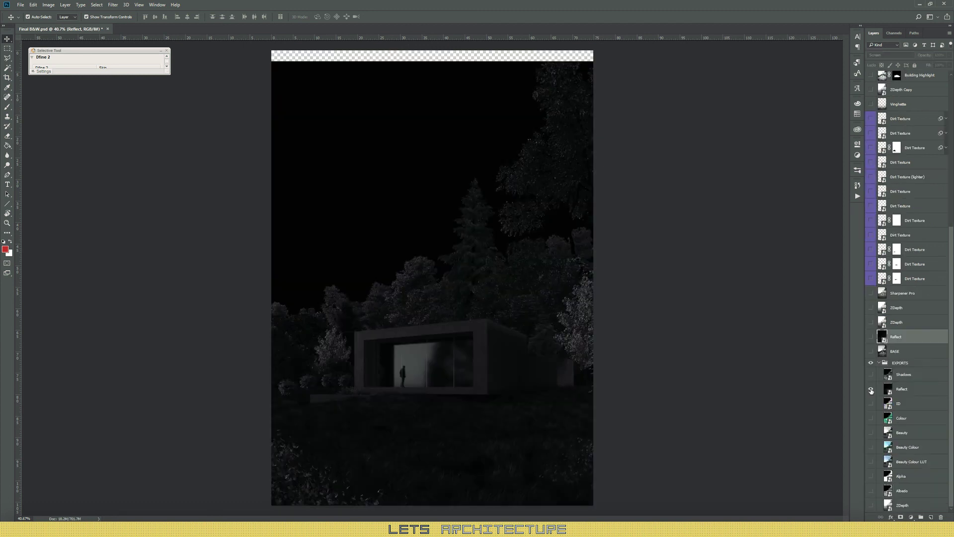
pyautogui.keyDown('alt'); pyautogui.click(871, 390); pyautogui.keyUp('alt')
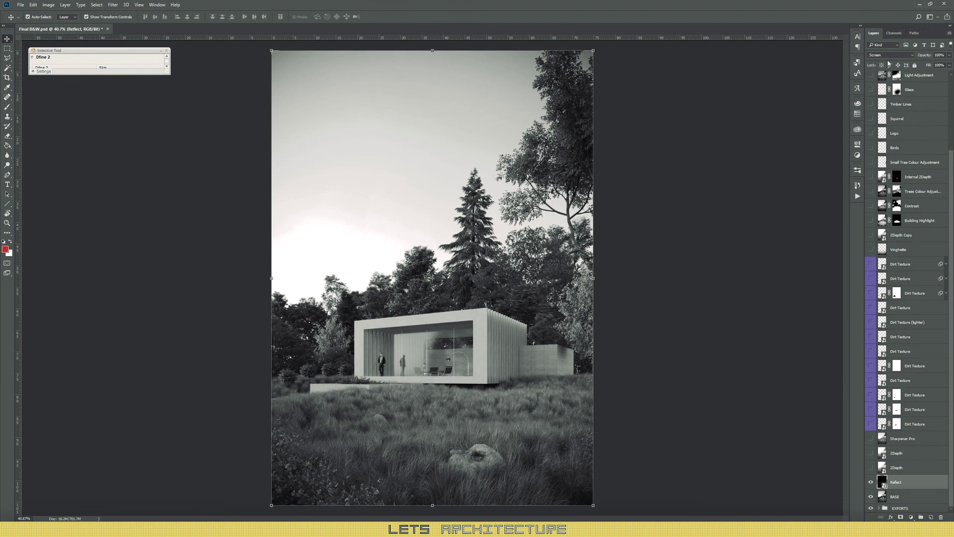
pyautogui.click(871, 483)
pyautogui.click(870, 482)
pyautogui.click(871, 468)
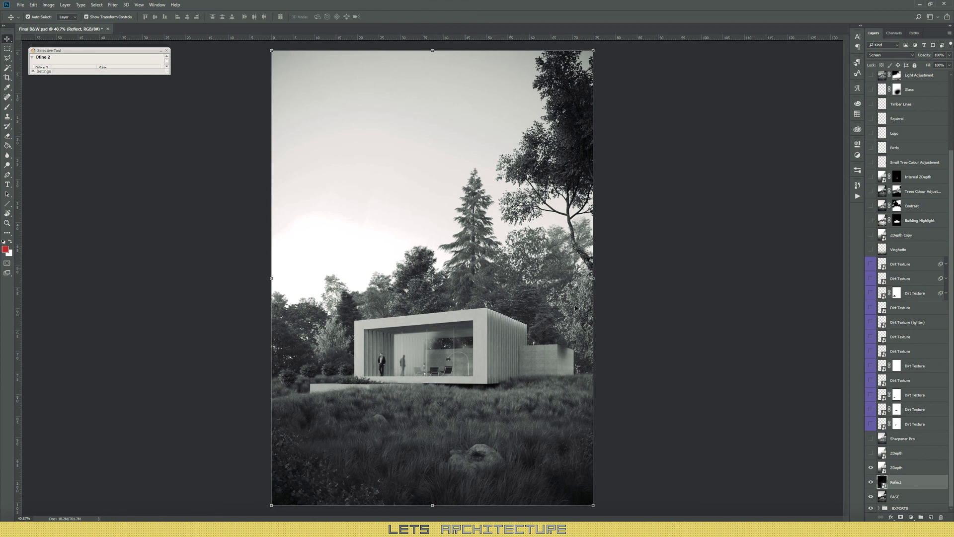
# Compare the lower ZDepth haze off and on, then turn on the upper ZDepth layer
pyautogui.click(871, 469)
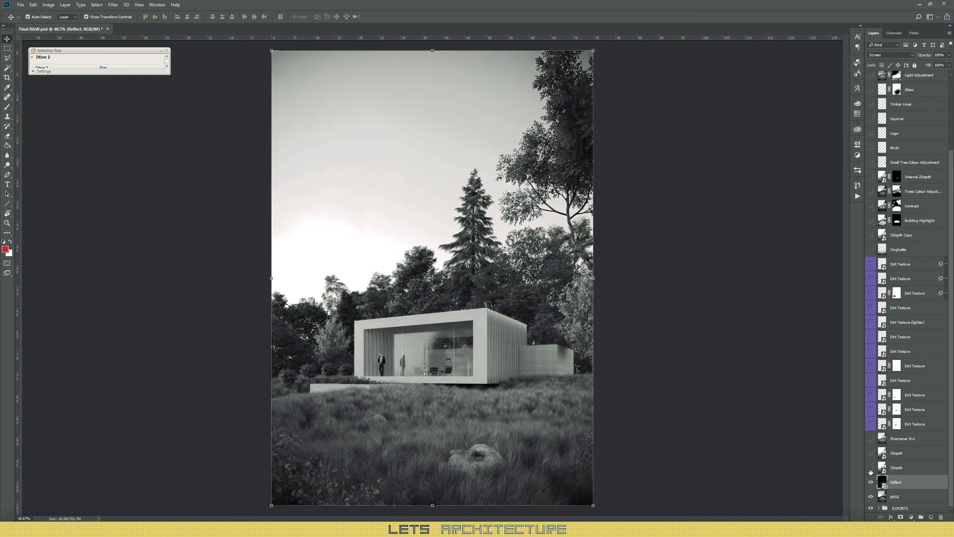
pyautogui.click(871, 469)
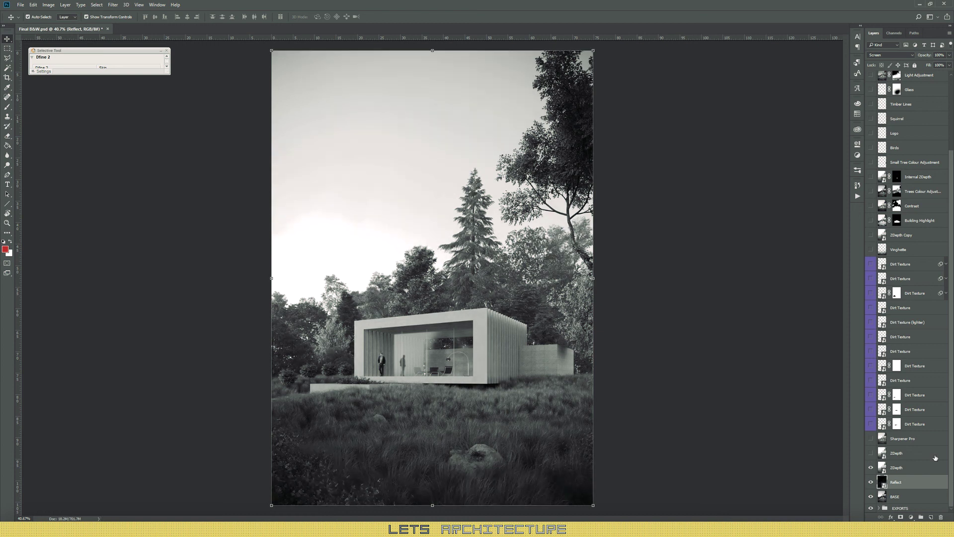
pyautogui.click(875, 459)
pyautogui.click(871, 456)
# Turn on the Sharpener Pro layer and compare it off and on at close zoom on the grass
pyautogui.click(877, 442)
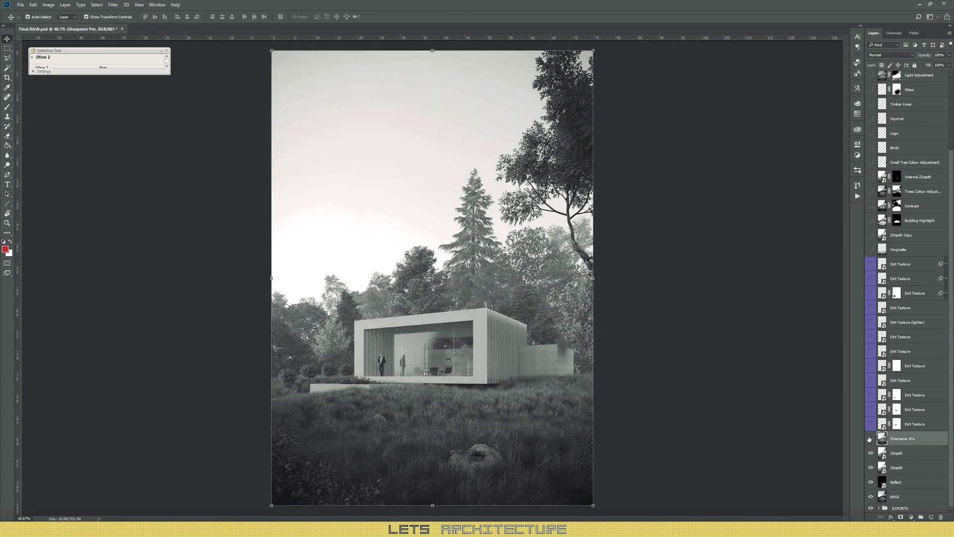
pyautogui.click(871, 440)
pyautogui.keyDown('alt'); pyautogui.scroll(5, 461, 346); pyautogui.keyUp('alt')
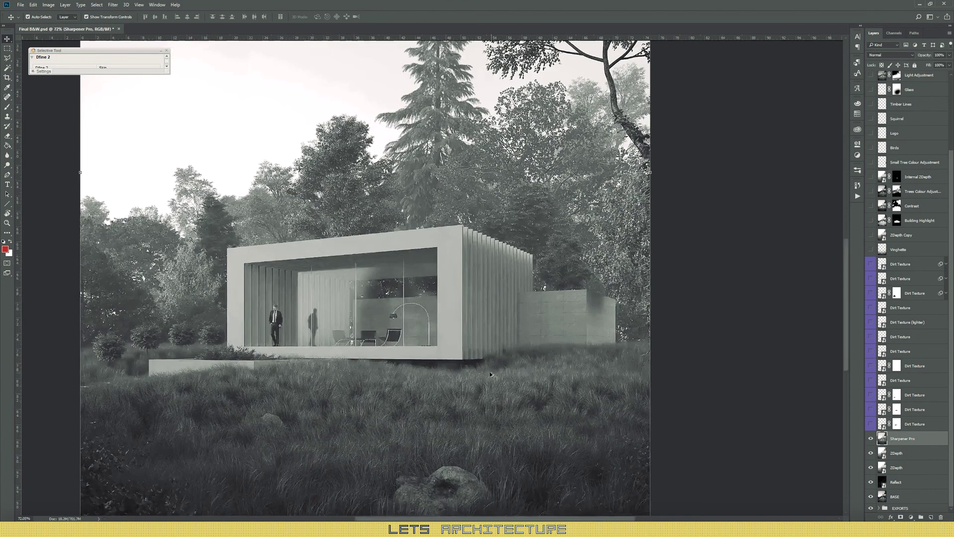
pyautogui.keyDown('alt'); pyautogui.scroll(2, 420, 319); pyautogui.keyUp('alt')
pyautogui.click(871, 438)
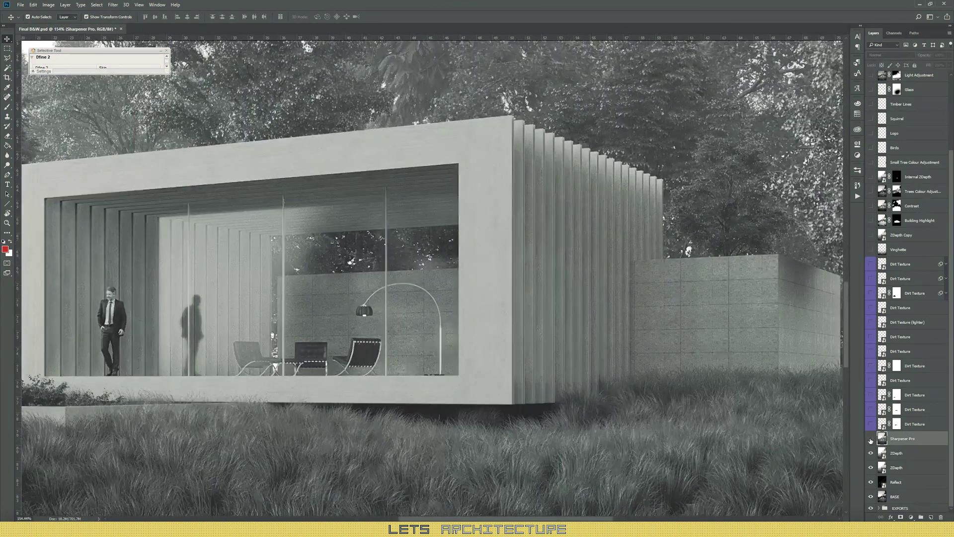
pyautogui.click(871, 438)
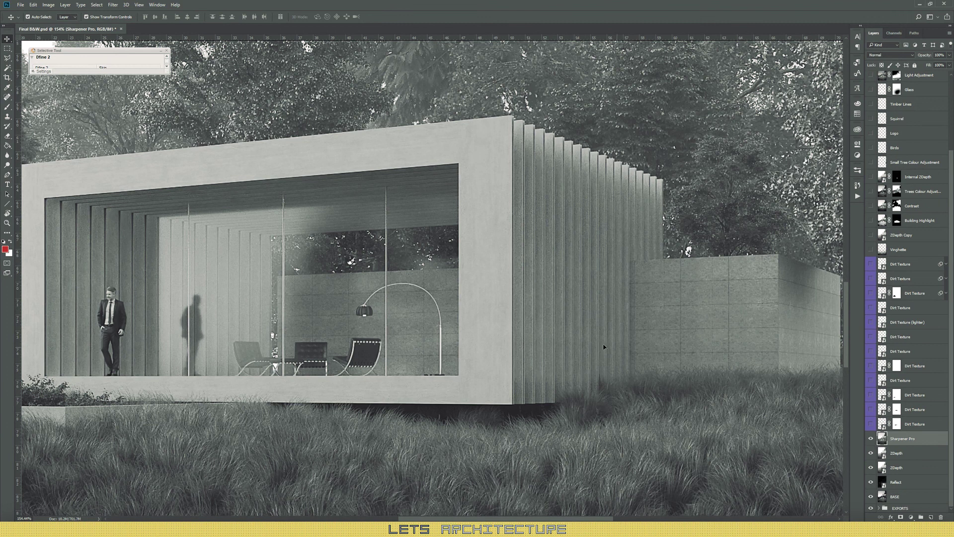
pyautogui.scroll(-8, 604, 346)
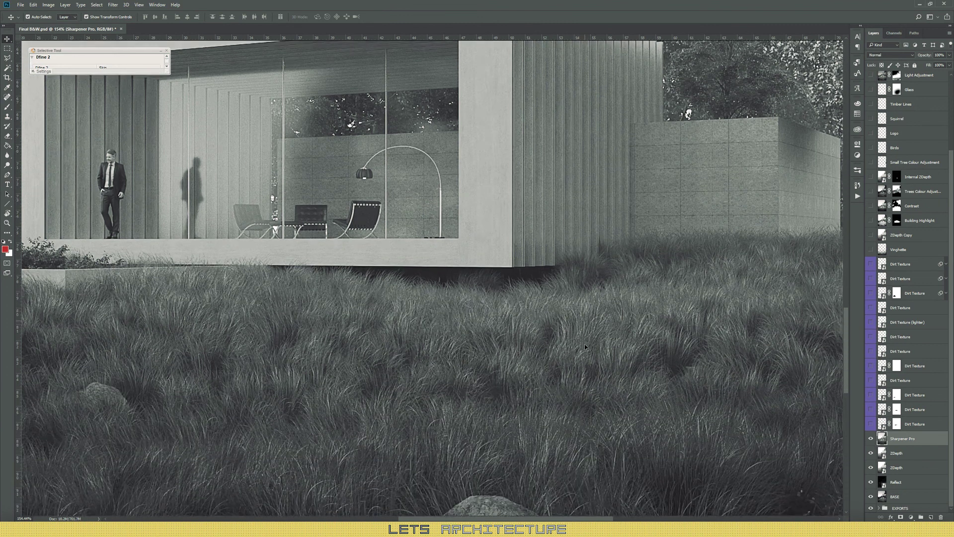
pyautogui.scroll(-7, 585, 344)
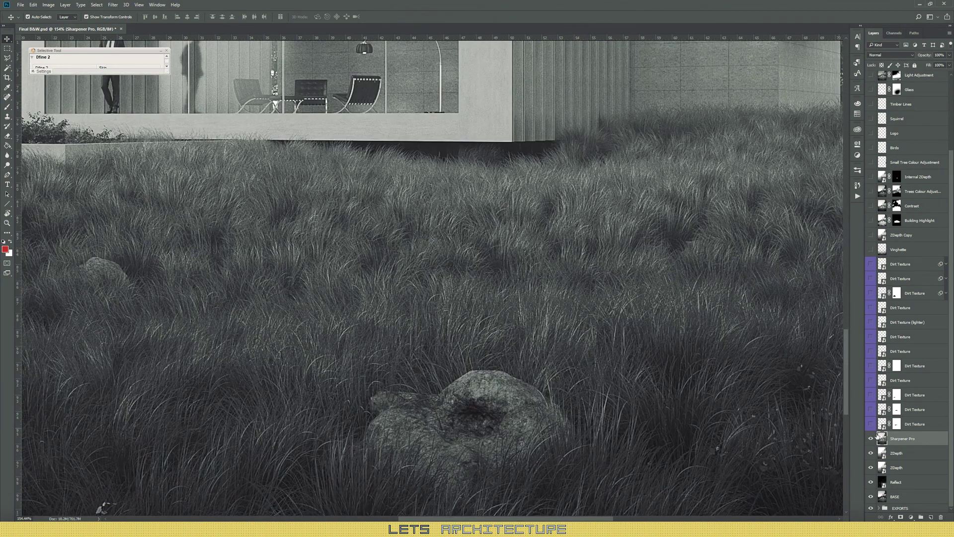
pyautogui.click(872, 440)
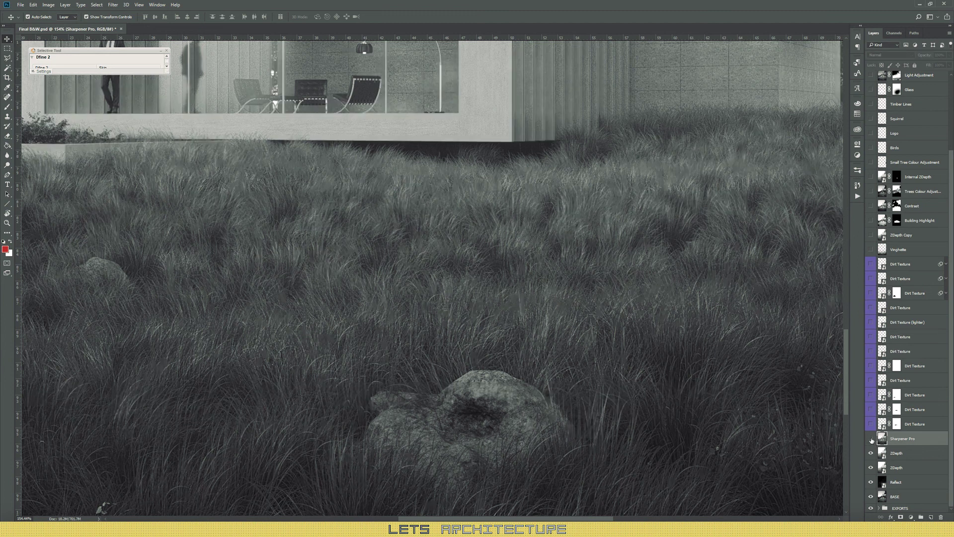
pyautogui.click(871, 440)
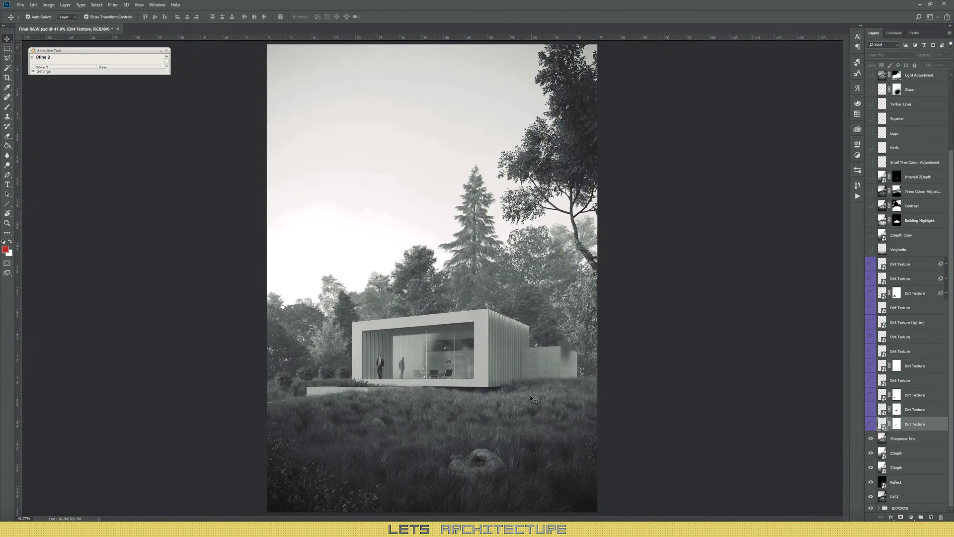
pyautogui.keyDown('alt'); pyautogui.scroll(10, 497, 366); pyautogui.keyUp('alt')
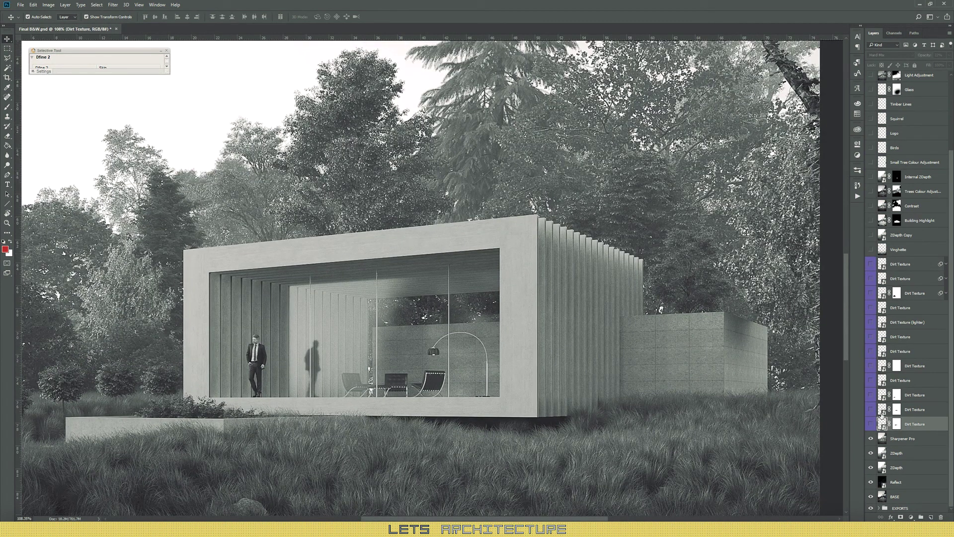
# Show the bottom Dirt Texture layers on the building and the front concrete slab
pyautogui.click(871, 424)
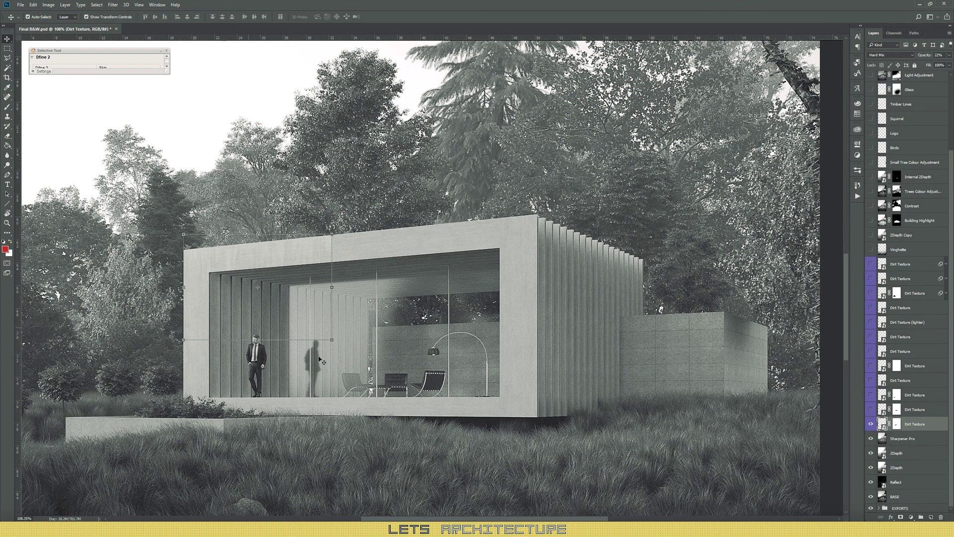
pyautogui.click(871, 398)
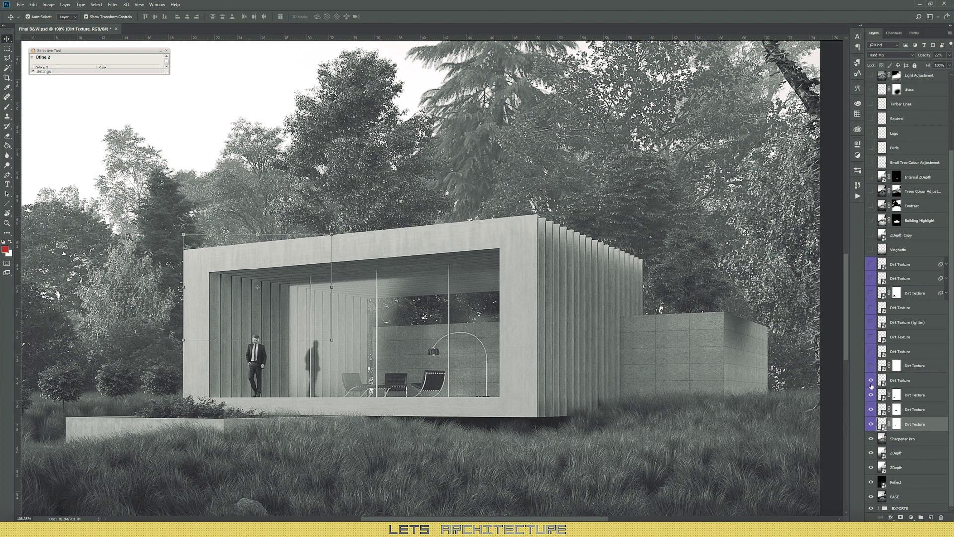
pyautogui.click(885, 382)
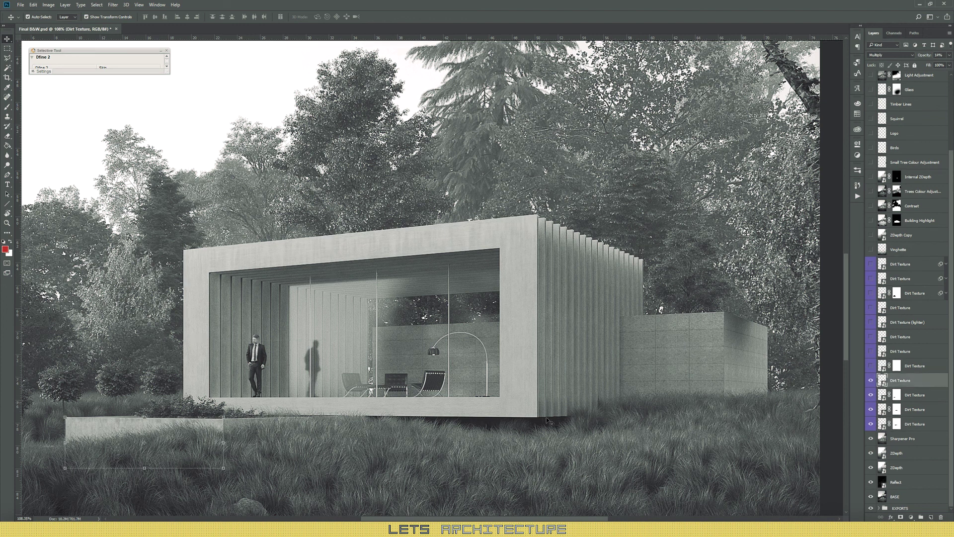
pyautogui.click(867, 371)
pyautogui.click(871, 367)
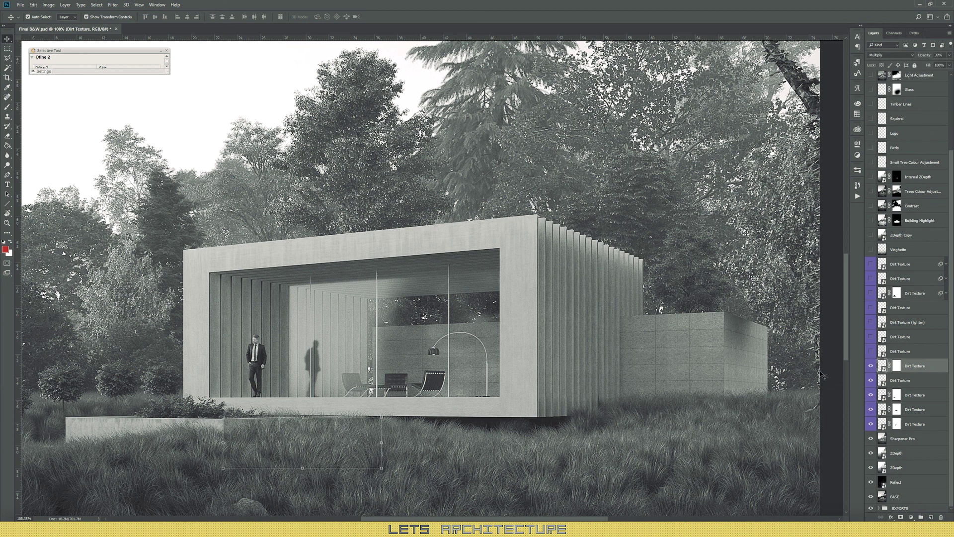
# Show the right-hand block's Dirt Texture layers, including Dirt Texture (lighter)
pyautogui.click(883, 351)
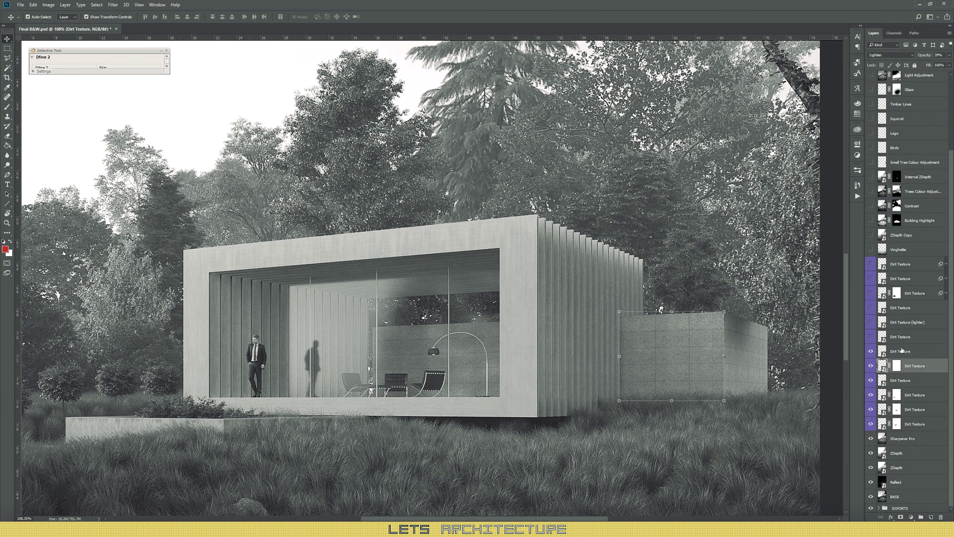
pyautogui.click(884, 338)
pyautogui.click(870, 339)
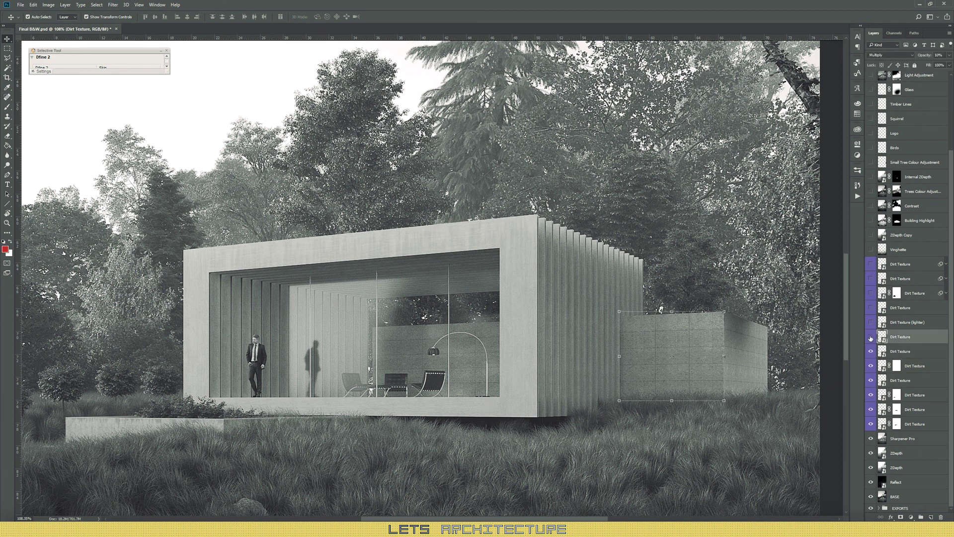
pyautogui.click(871, 339)
pyautogui.click(870, 339)
pyautogui.click(881, 324)
pyautogui.click(870, 325)
pyautogui.click(870, 325)
pyautogui.click(871, 323)
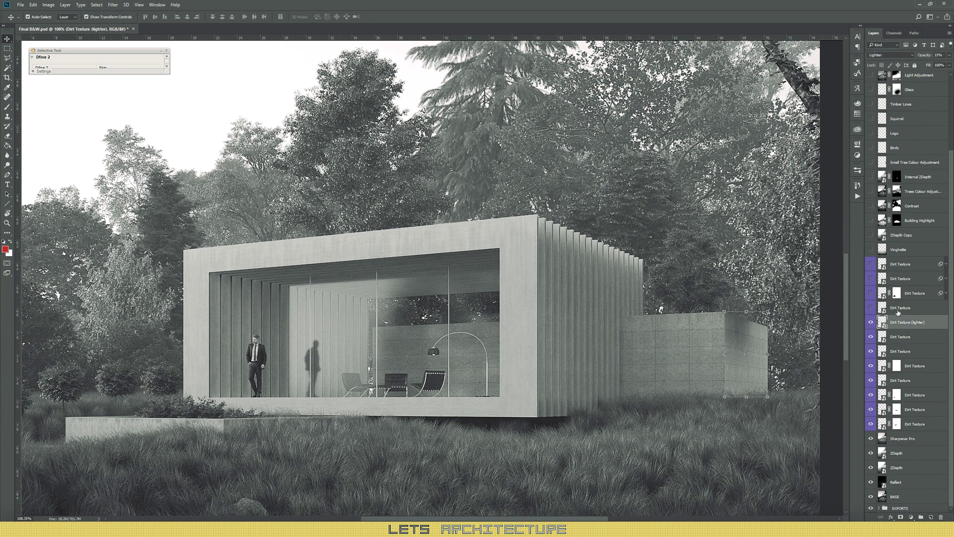
# Show the Multiply 10%, masked, and 50% Dirt Texture layers, then fit the image on screen
pyautogui.click(883, 308)
pyautogui.click(871, 308)
pyautogui.click(884, 293)
pyautogui.click(871, 293)
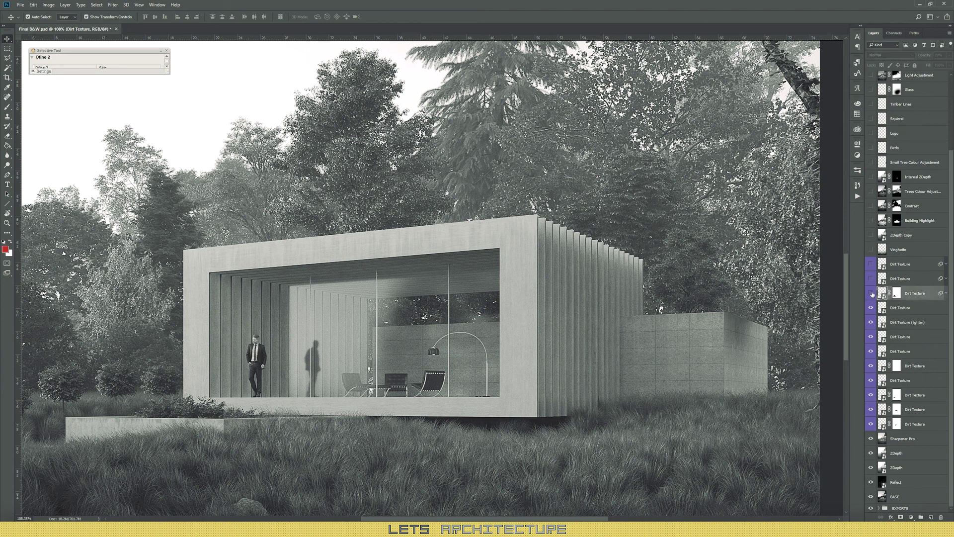
pyautogui.click(884, 278)
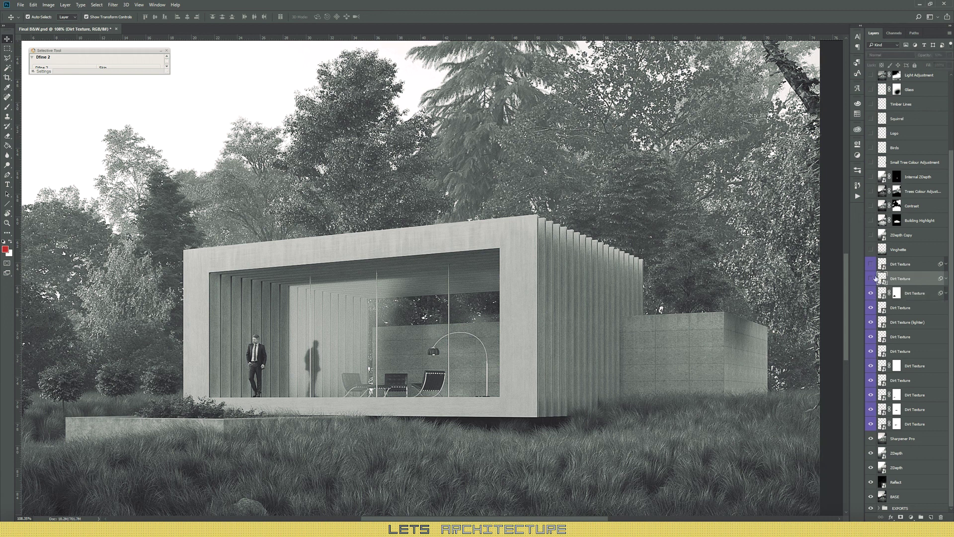
pyautogui.click(871, 278)
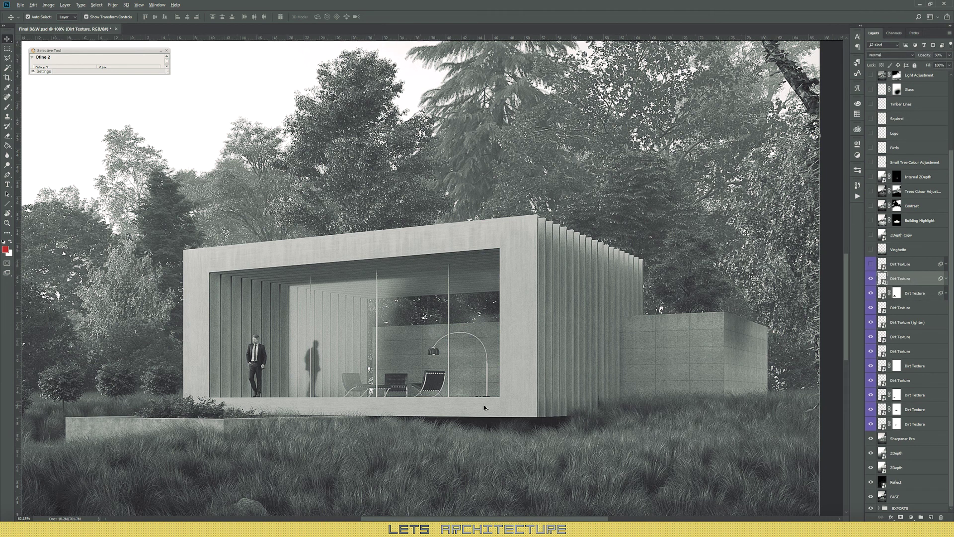
pyautogui.hotkey('ctrl', '0')
# Recheck the second Dirt Texture layer and turn on the top Overlay Dirt Texture layer
pyautogui.click(873, 280)
pyautogui.click(870, 278)
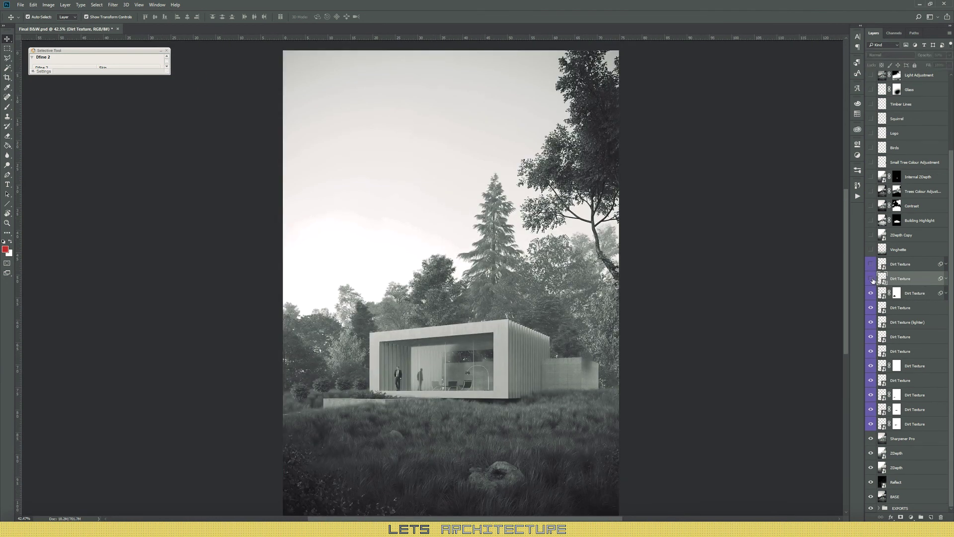
pyautogui.click(884, 264)
pyautogui.click(871, 264)
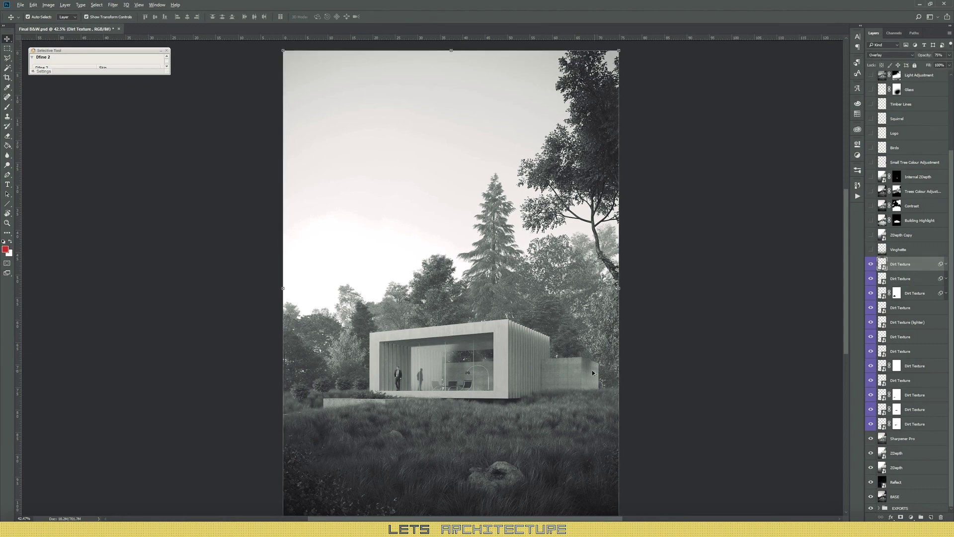
pyautogui.keyDown('alt'); pyautogui.scroll(5, 567, 369); pyautogui.keyUp('alt')
pyautogui.keyDown('alt'); pyautogui.scroll(-5, 622, 366); pyautogui.keyUp('alt')
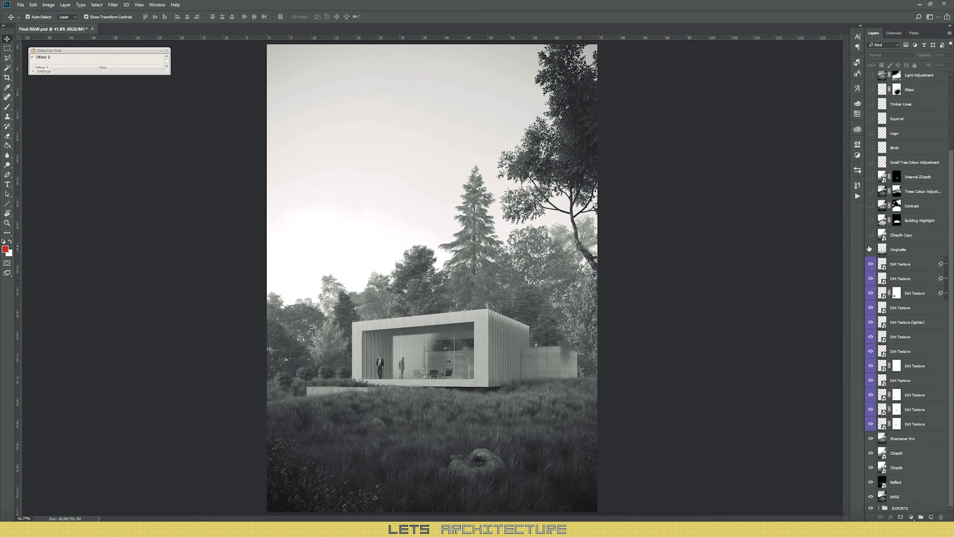
# Show the Vinghette layer, comparing the edge darkening off and on
pyautogui.click(923, 251)
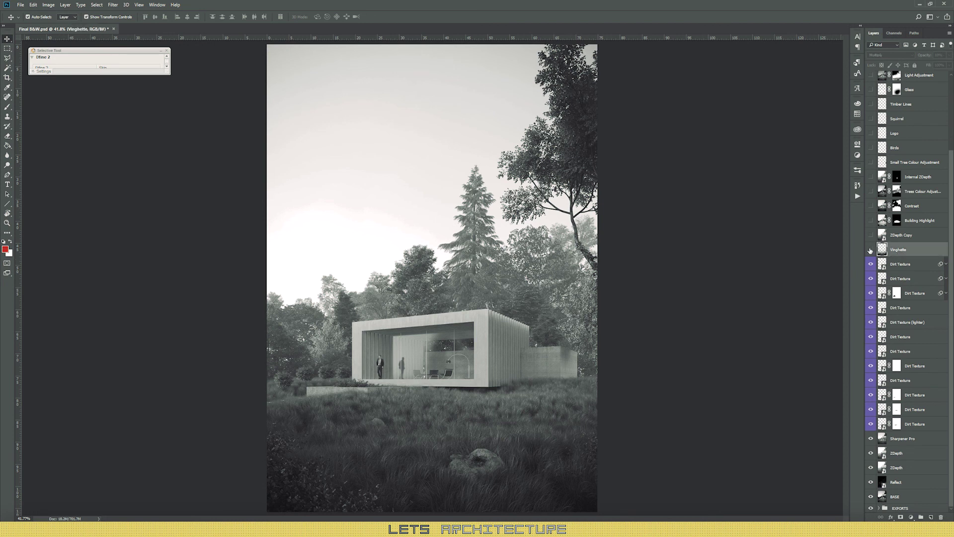
pyautogui.click(871, 250)
pyautogui.click(871, 250)
pyautogui.click(871, 251)
# Show the ZDepth Copy layer, comparing its haze over the trees off and on
pyautogui.click(929, 234)
pyautogui.click(870, 233)
pyautogui.click(869, 231)
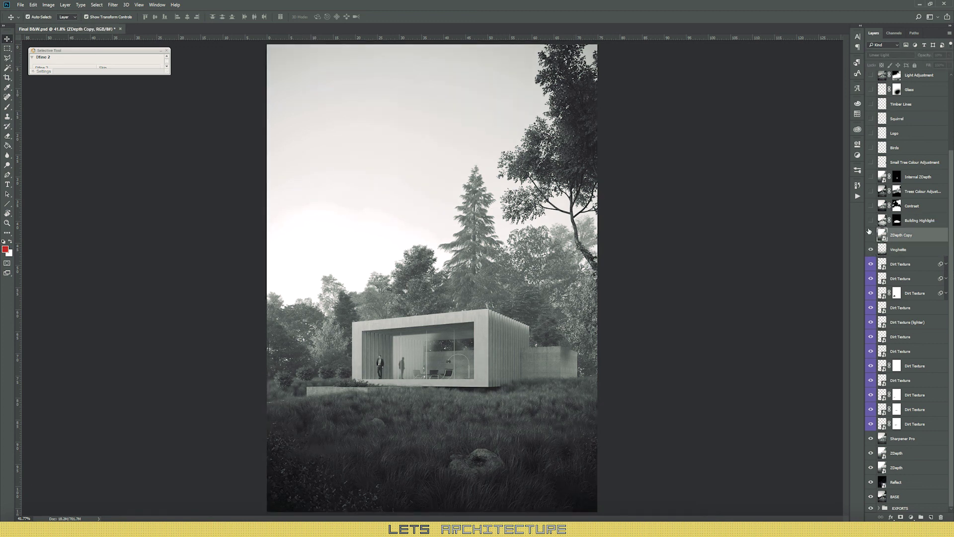
pyautogui.click(870, 233)
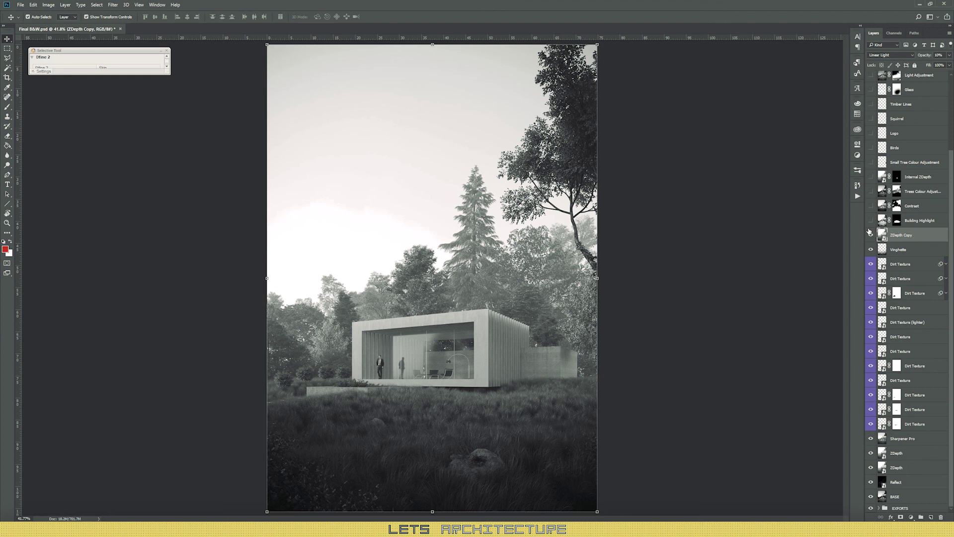
pyautogui.click(870, 232)
pyautogui.click(870, 232)
# Turn on the Building Highlight and Contrast layers, comparing Building Highlight off and on
pyautogui.click(871, 220)
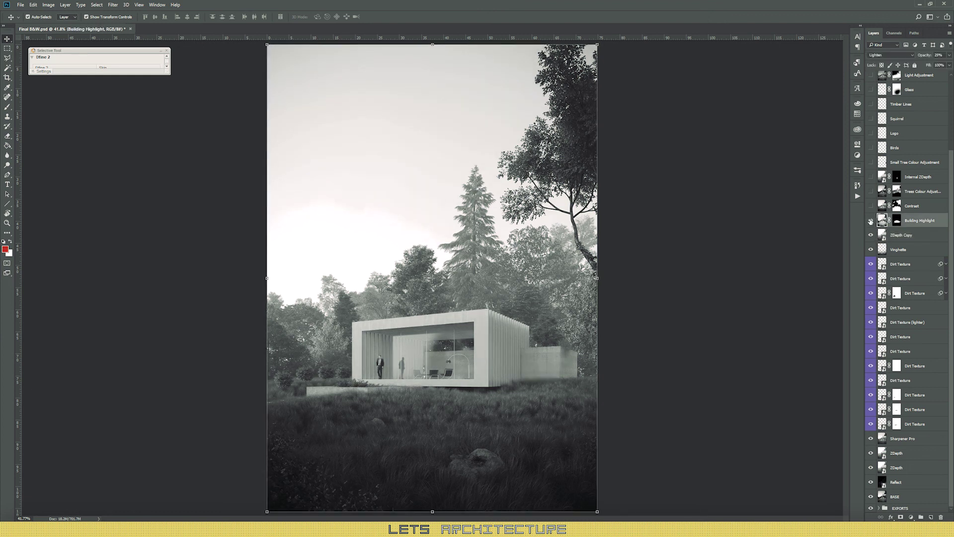
pyautogui.click(871, 220)
pyautogui.click(871, 220)
pyautogui.click(871, 220)
pyautogui.click(871, 220)
pyautogui.click(870, 206)
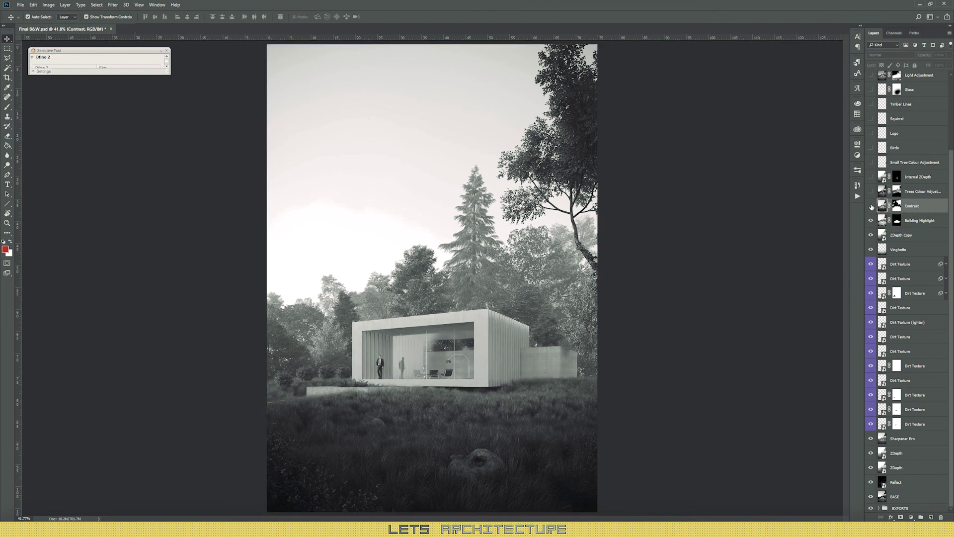
pyautogui.click(871, 205)
# Turn on Trees Colour Adjustments, comparing the darkened trees and grass off and on
pyautogui.click(872, 192)
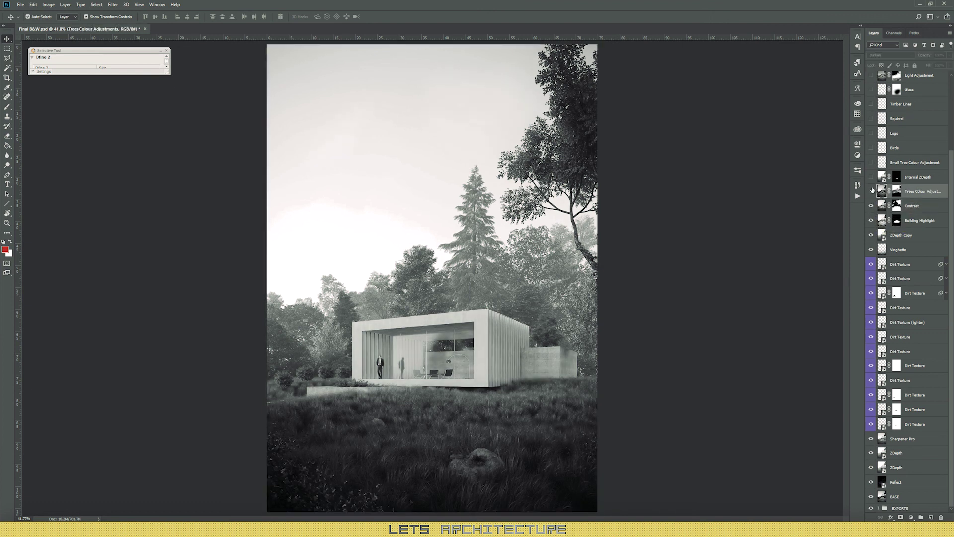
pyautogui.click(871, 191)
pyautogui.click(871, 191)
pyautogui.click(871, 191)
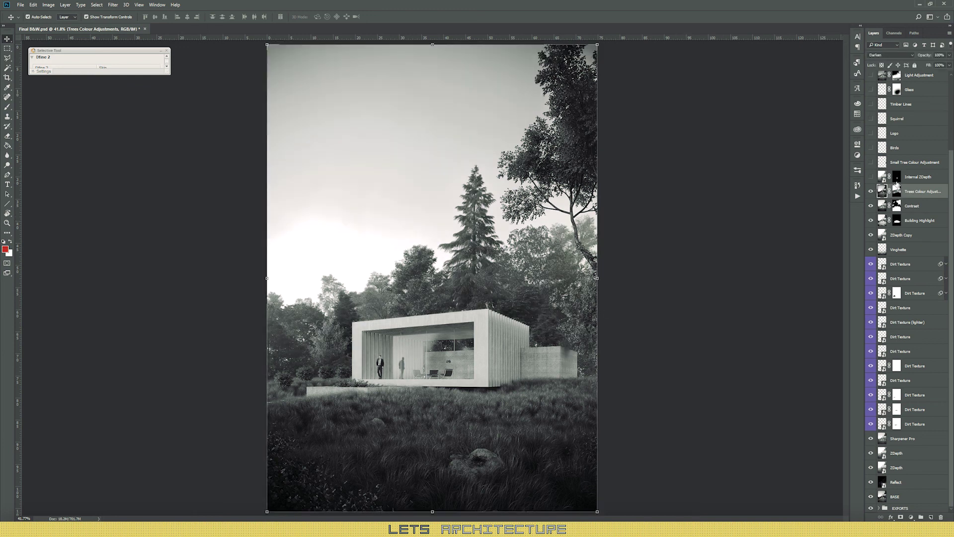
pyautogui.click(872, 191)
pyautogui.click(871, 192)
# Show the Internal ZDepth layer, then select the Small Tree Colour Adjustment layer
pyautogui.click(915, 177)
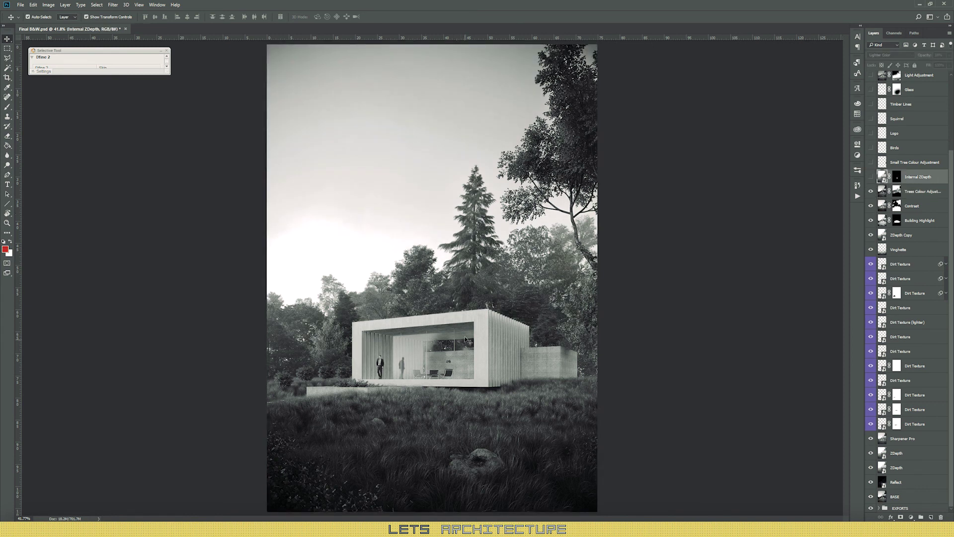
pyautogui.click(872, 178)
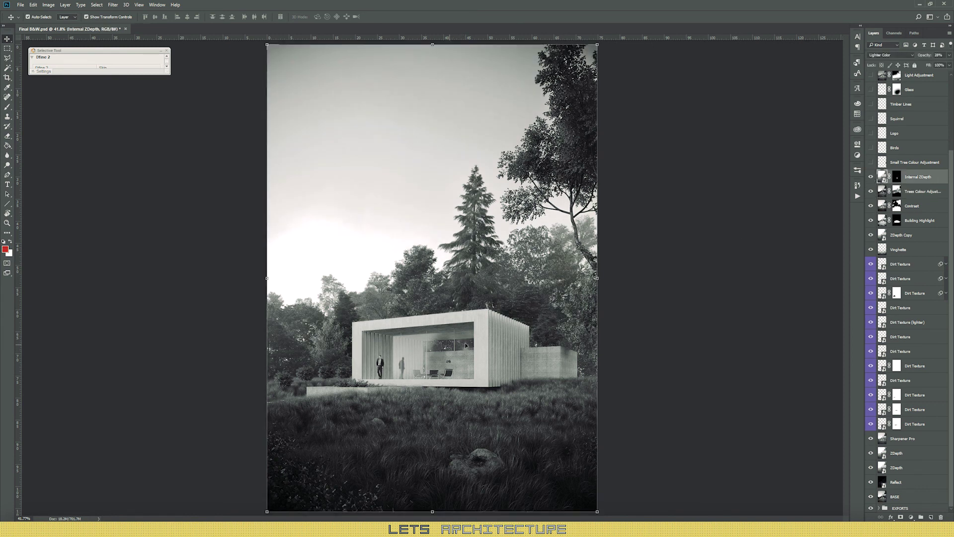
pyautogui.scroll(2, 907, 175)
pyautogui.scroll(4, 907, 174)
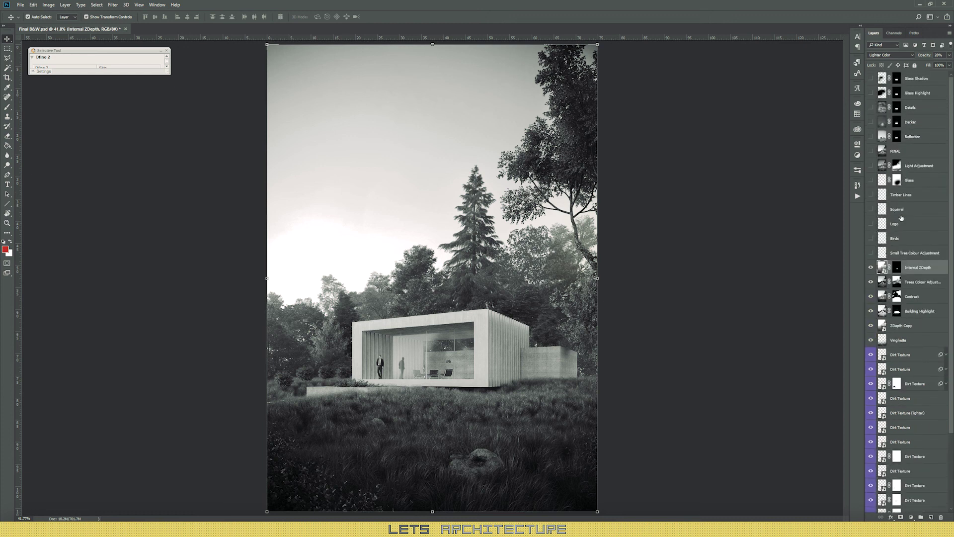
pyautogui.click(912, 253)
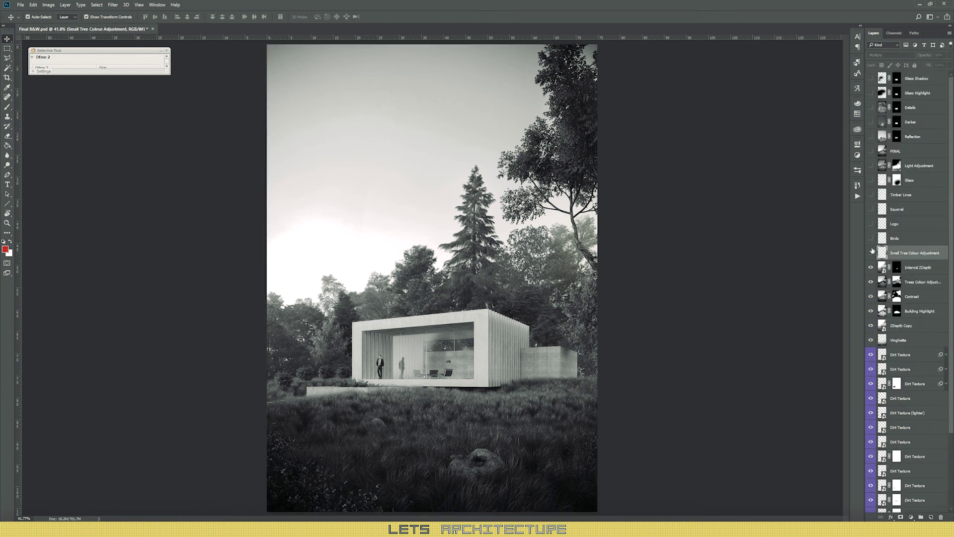
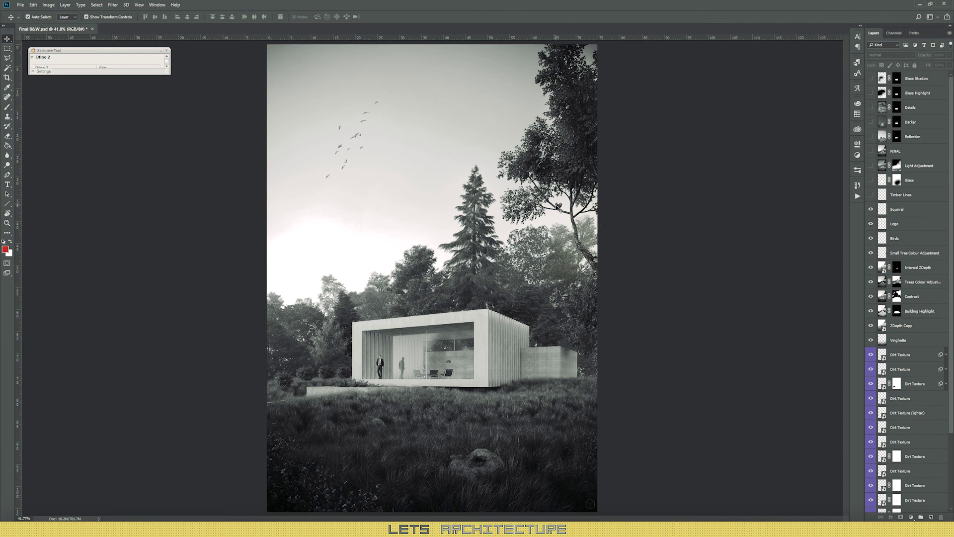
# Turn on the Timber Lines layer over the monochrome cabin render
pyautogui.click(913, 195)
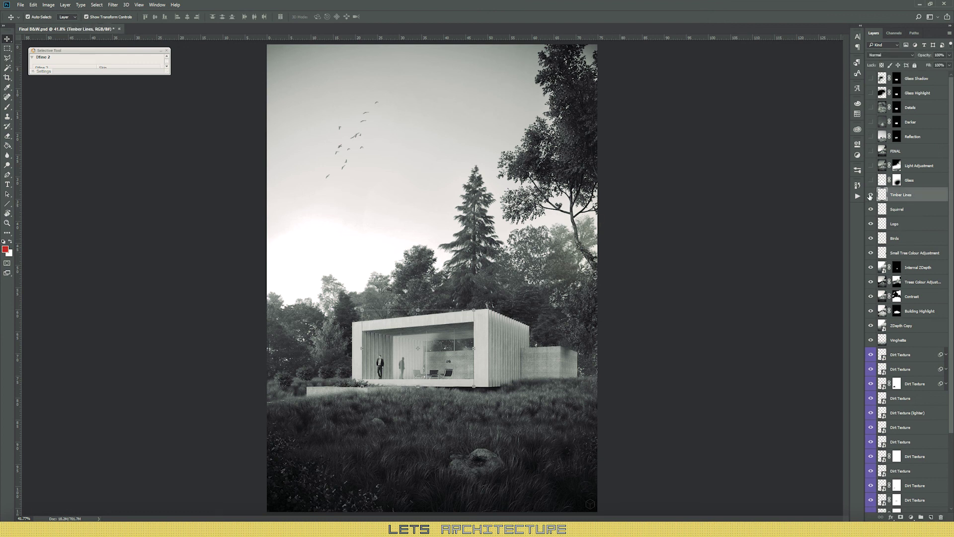
# With Timber Lines selected, hide the transform controls, inspect the slats close up, then fit the image on screen
pyautogui.click(871, 195)
pyautogui.keyDown('alt'); pyautogui.scroll(8, 421, 336); pyautogui.keyUp('alt')
pyautogui.click(87, 17)
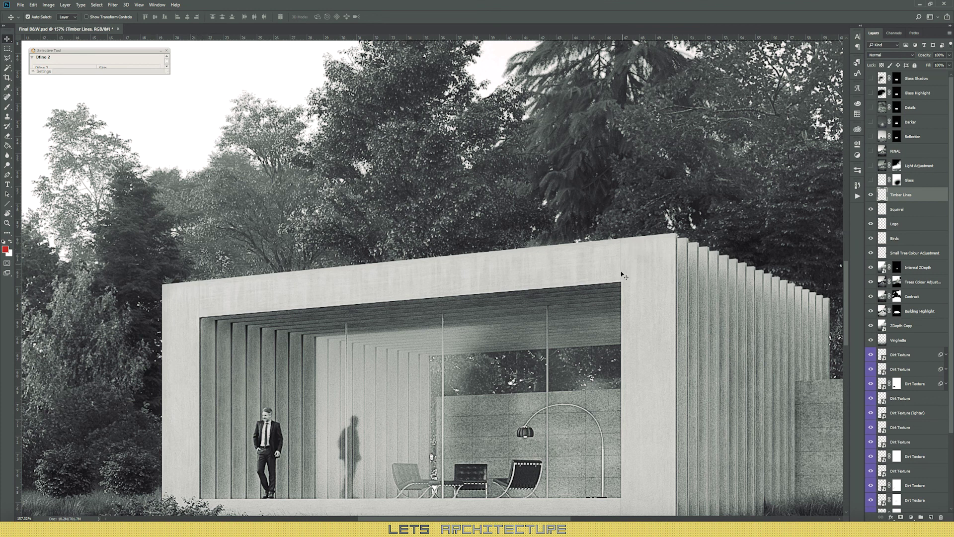
pyautogui.scroll(-3, 619, 279)
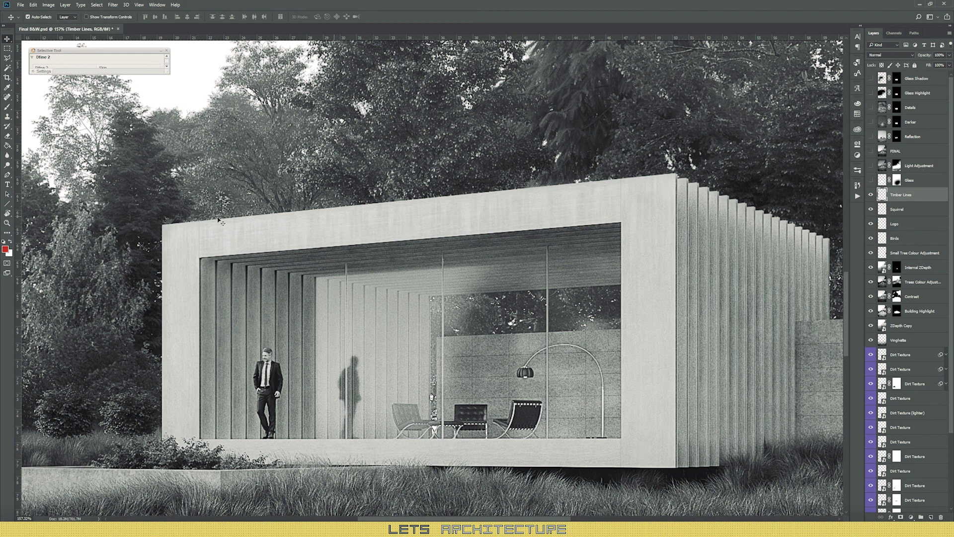
pyautogui.hotkey('ctrl', '0')
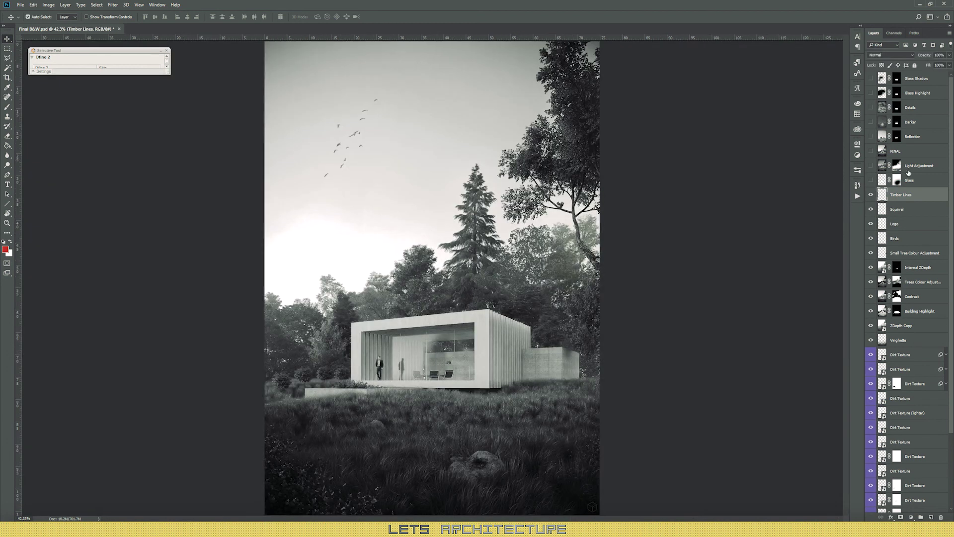
# Turn on the Glass layer, then turn on Light Adjustment, comparing it off and on
pyautogui.click(909, 179)
pyautogui.click(871, 181)
pyautogui.click(871, 181)
pyautogui.click(871, 181)
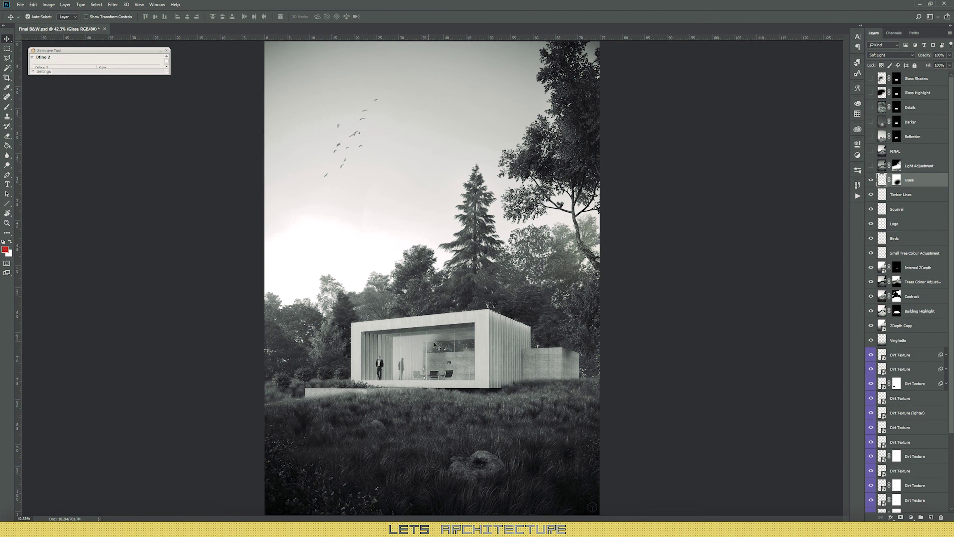
pyautogui.click(925, 165)
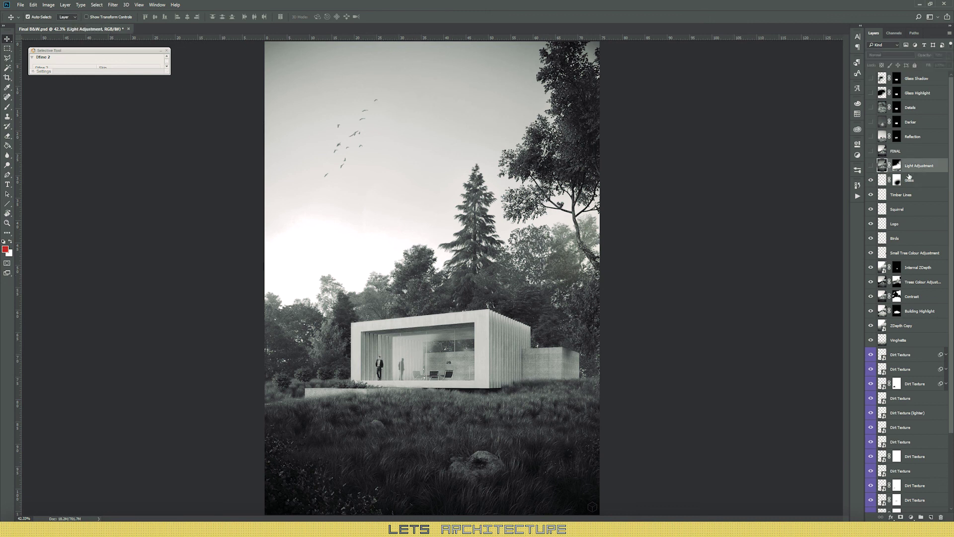
pyautogui.click(871, 166)
pyautogui.click(870, 167)
pyautogui.click(869, 167)
pyautogui.click(869, 167)
pyautogui.click(870, 167)
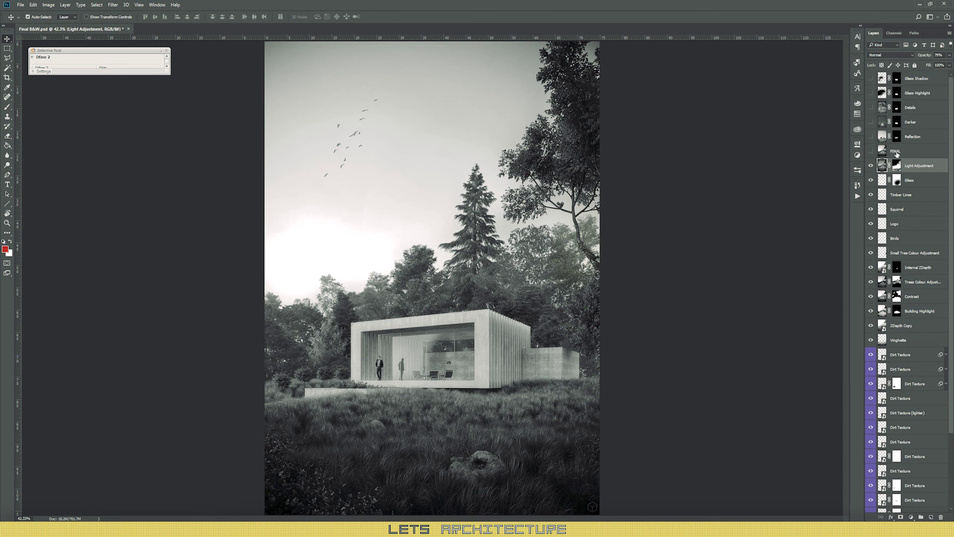
# Compare the brightened grass and cabin with Light Adjustment toggled again, then turn on FINAL
pyautogui.click(871, 167)
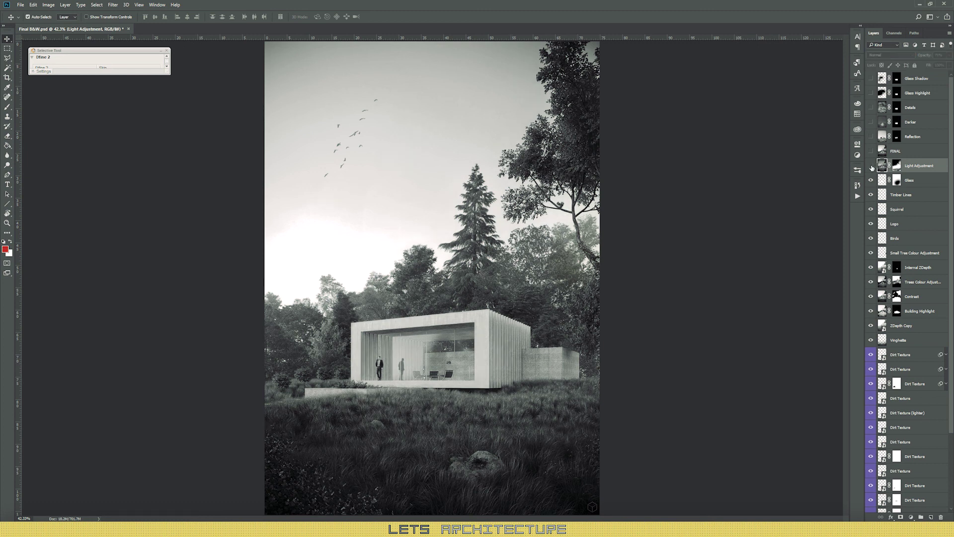
pyautogui.click(871, 167)
pyautogui.click(871, 167)
pyautogui.click(870, 167)
pyautogui.click(871, 167)
pyautogui.click(871, 167)
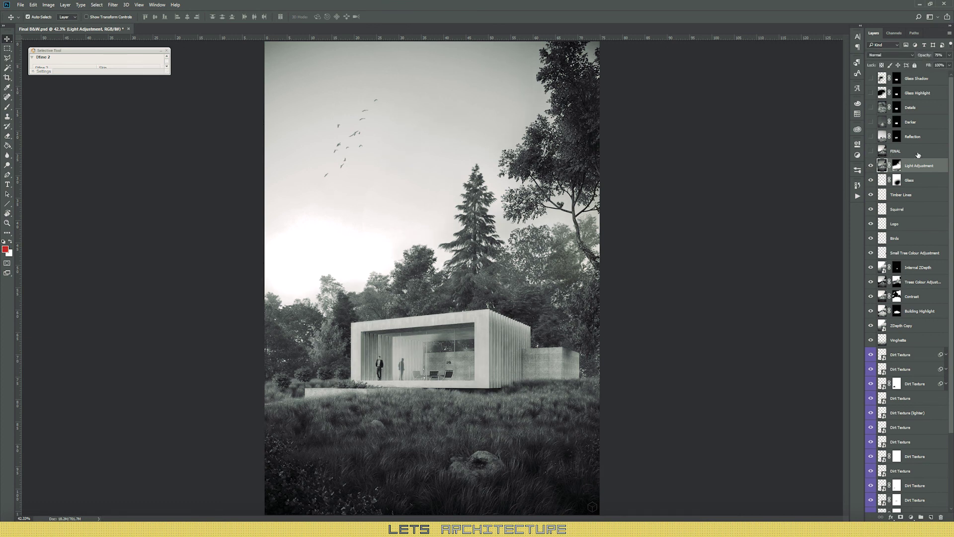
pyautogui.click(895, 151)
pyautogui.click(871, 151)
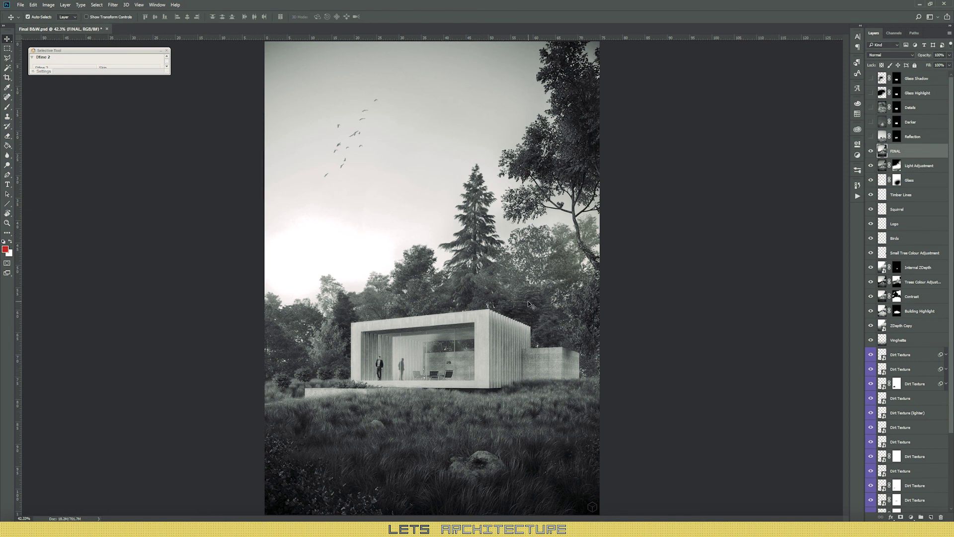
# Compare the image with FINAL off and on, then turn on Reflection for tree reflections in the glass
pyautogui.click(871, 151)
pyautogui.click(871, 151)
pyautogui.click(871, 137)
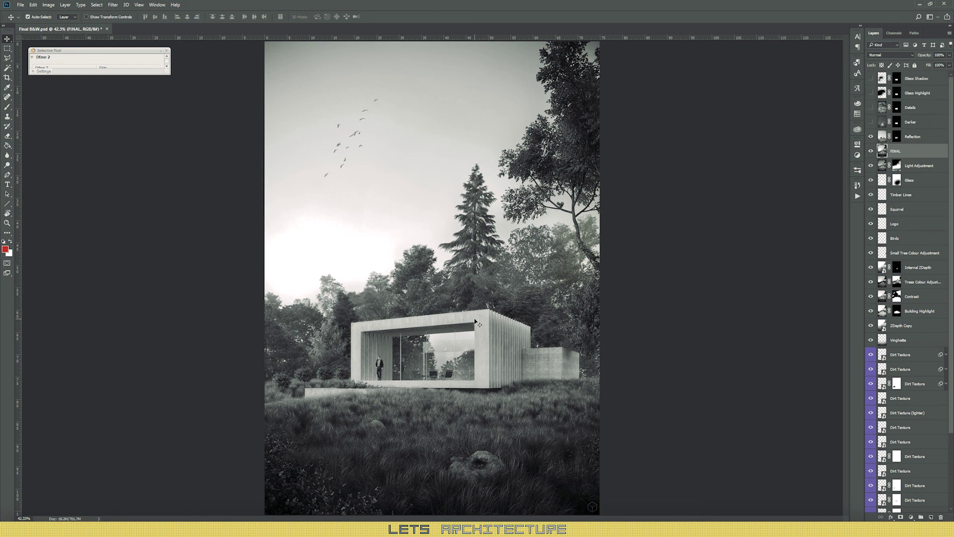
# Turn on the Darker, Details and Glass Highlight layers
pyautogui.click(871, 122)
pyautogui.click(917, 107)
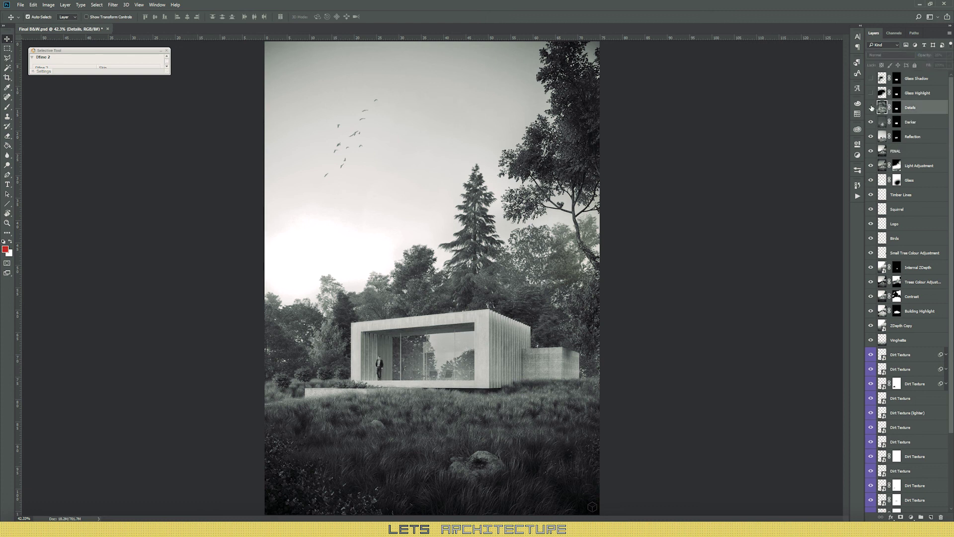
pyautogui.click(870, 107)
pyautogui.click(916, 93)
pyautogui.click(871, 92)
# Turn on Glass Shadow, comparing it off and on, then deselect the layer and zoom out
pyautogui.click(916, 79)
pyautogui.click(871, 79)
pyautogui.click(871, 78)
pyautogui.click(871, 79)
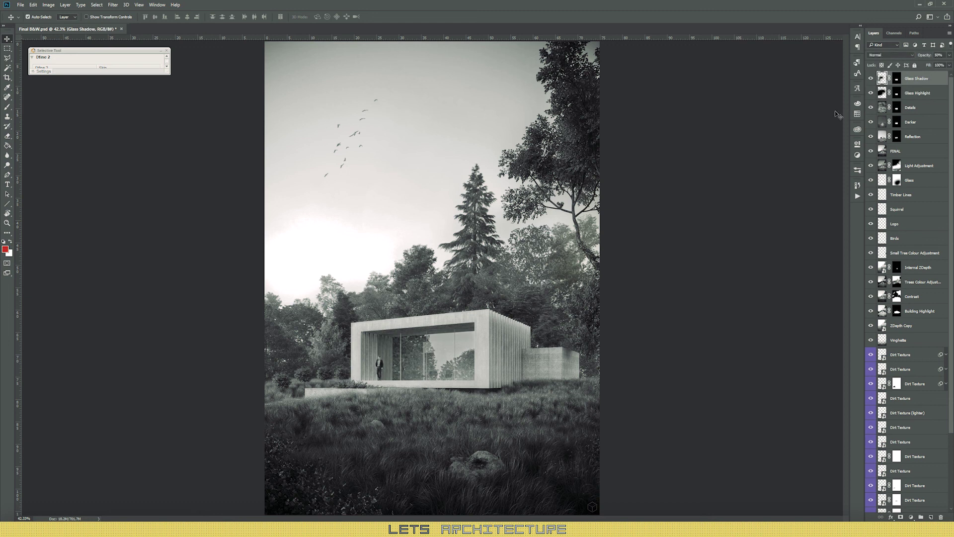
pyautogui.click(773, 237)
pyautogui.keyDown('alt'); pyautogui.scroll(-1, 699, 292); pyautogui.keyUp('alt')
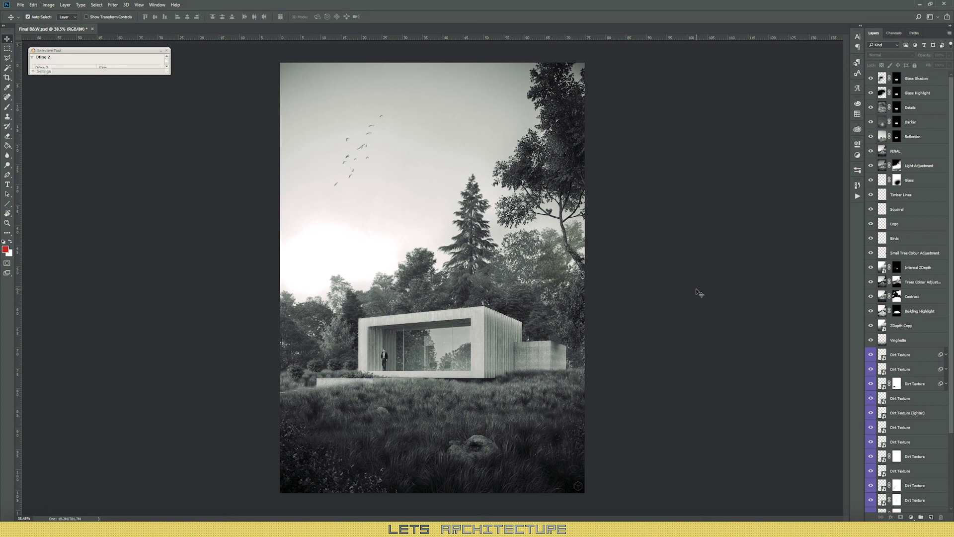
# Show the layers from Glass to Trees Colour, recheck Light Adjustment, and enlarge the Selective Tool panel
pyautogui.moveTo(871, 181); pyautogui.dragTo(871, 282)
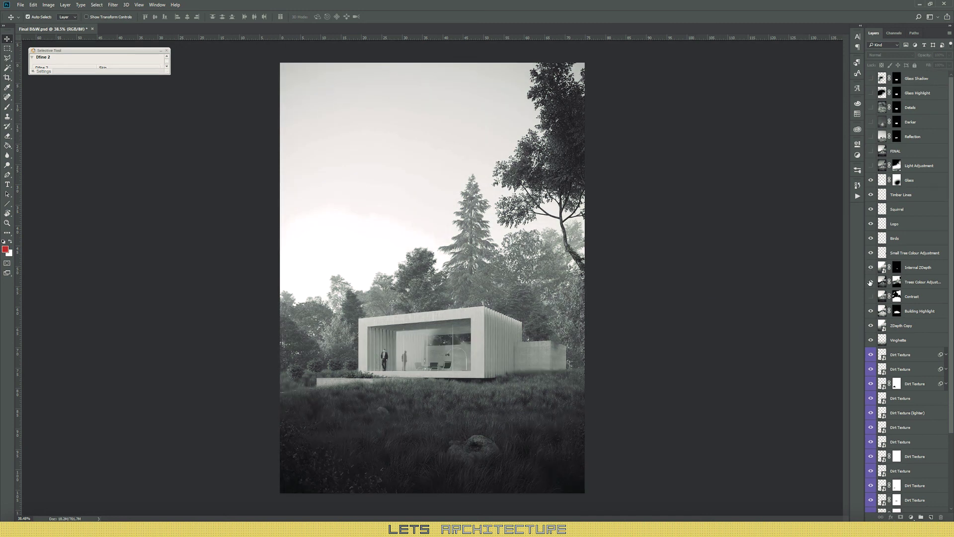
pyautogui.click(871, 166)
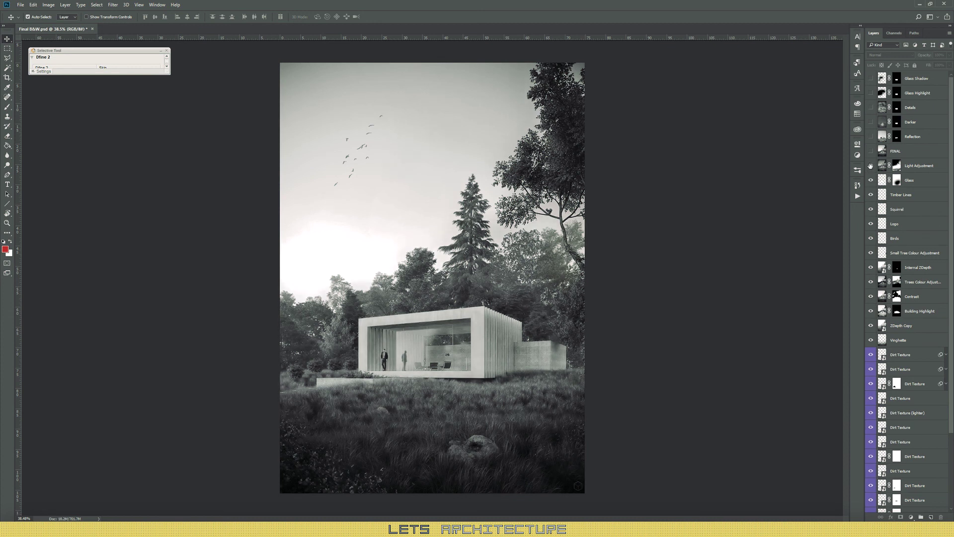
pyautogui.click(870, 166)
pyautogui.click(871, 165)
pyautogui.moveTo(168, 71); pyautogui.dragTo(161, 351)
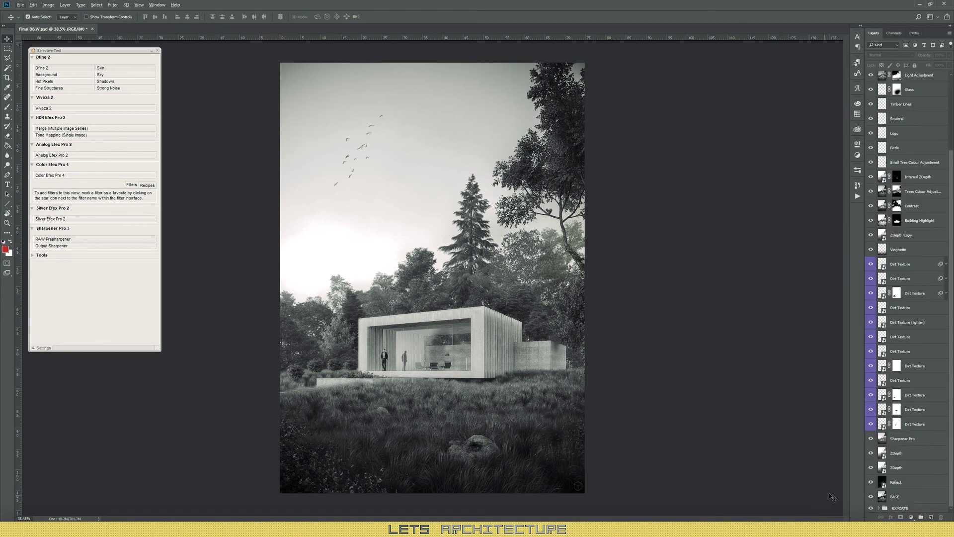
pyautogui.keyDown('alt'); pyautogui.click(872, 498); pyautogui.keyUp('alt')
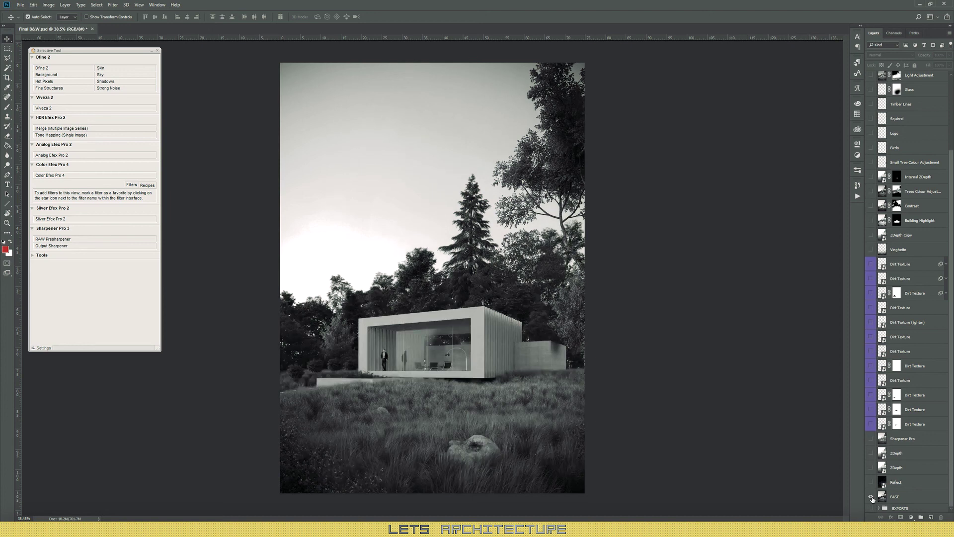
pyautogui.keyDown('alt'); pyautogui.click(872, 498); pyautogui.keyUp('alt')
pyautogui.keyDown('alt'); pyautogui.click(872, 497); pyautogui.keyUp('alt')
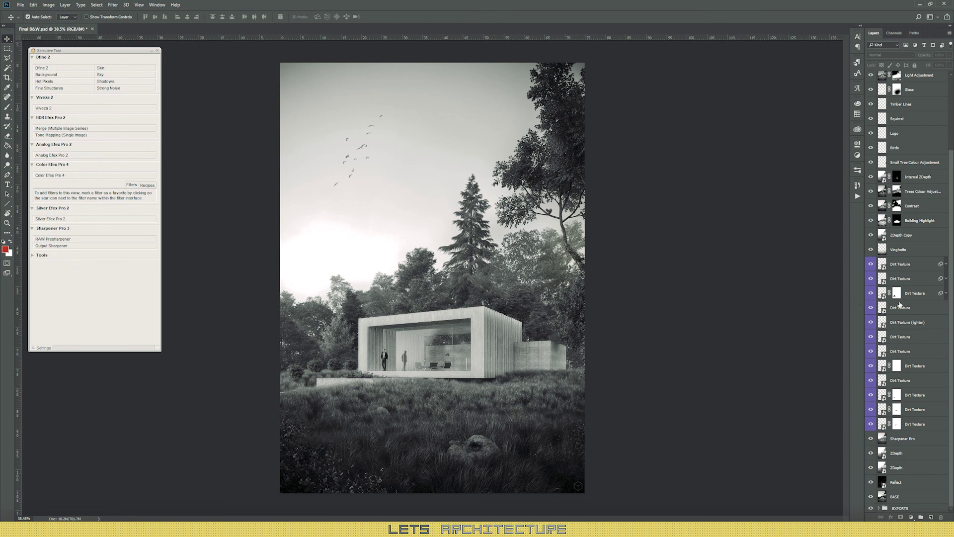
pyautogui.scroll(3, 901, 305)
pyautogui.scroll(-3, 897, 199)
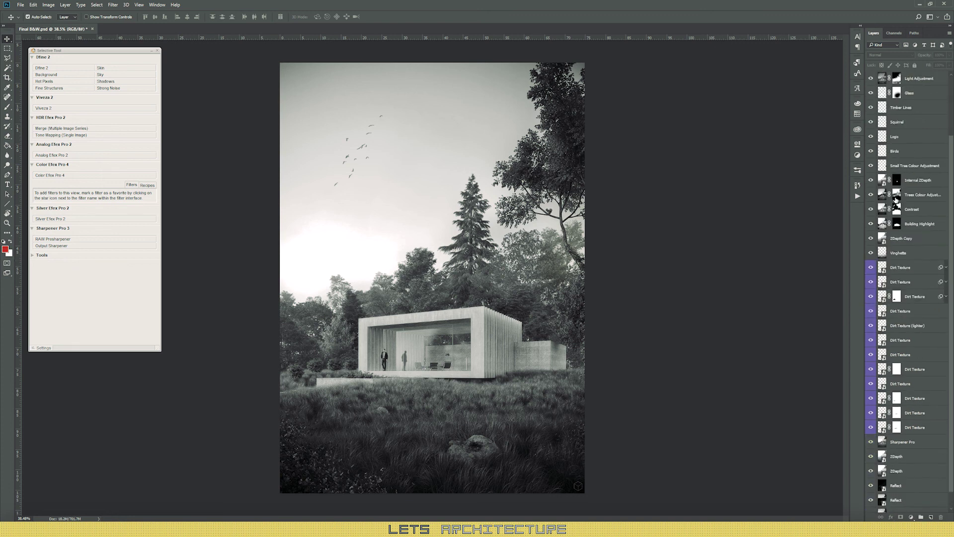
pyautogui.click(925, 174)
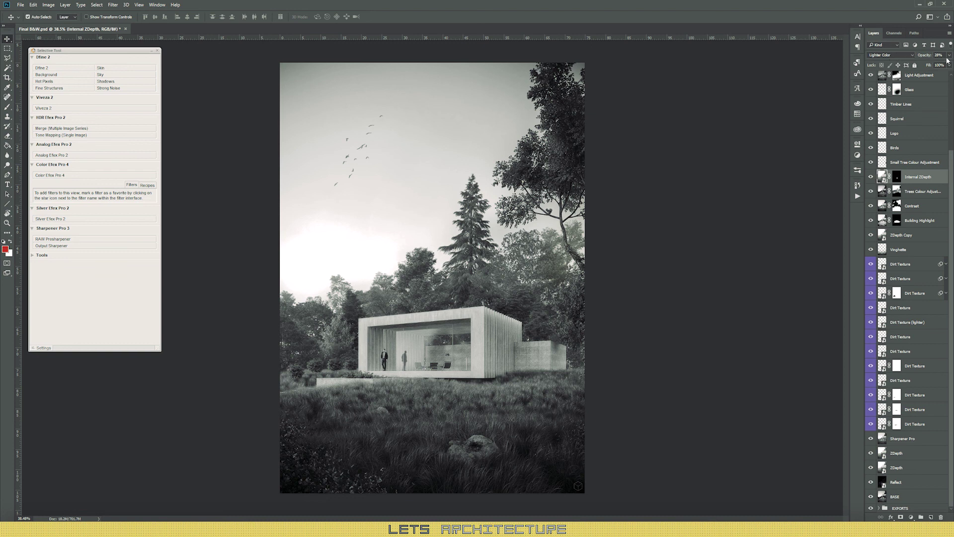
pyautogui.click(807, 200)
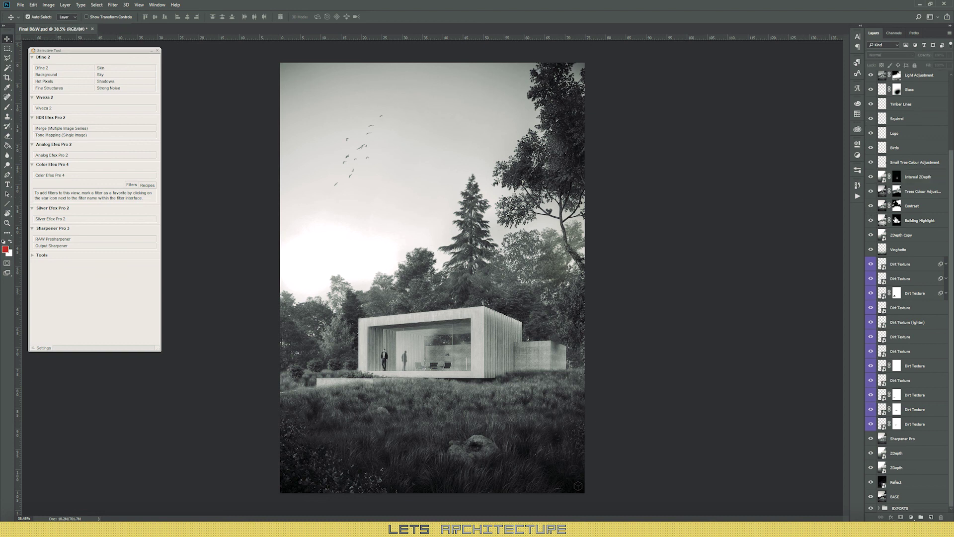